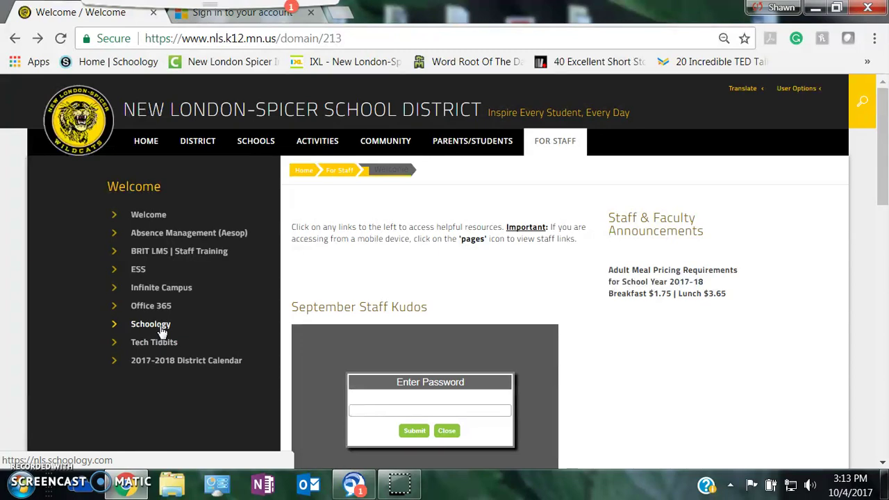
Open Schoology from the staff page's links and sign in with the saved staff Microsoft account.
{"action": "left_click", "coordinate": [161, 333]}
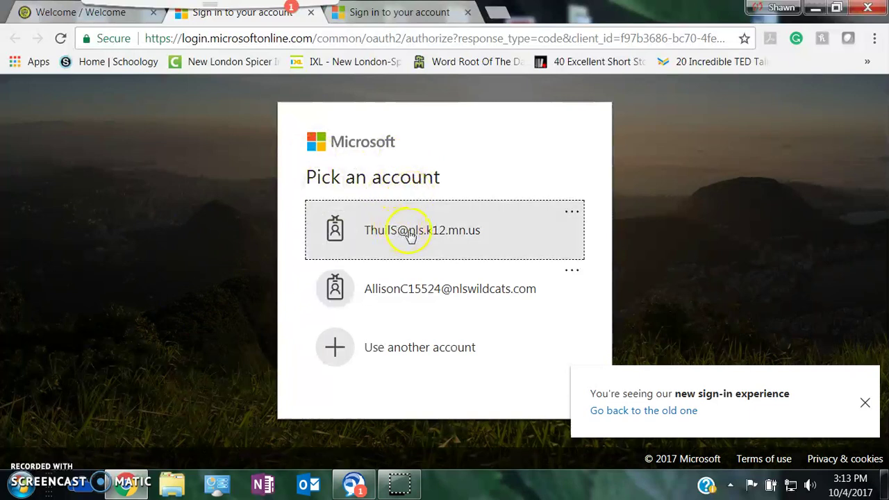
{"action": "left_click", "coordinate": [865, 403]}
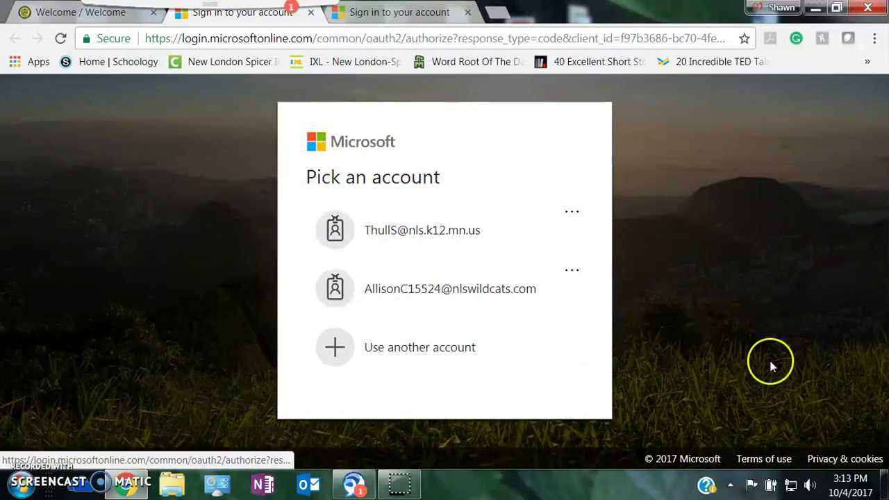
{"action": "left_click", "coordinate": [412, 230]}
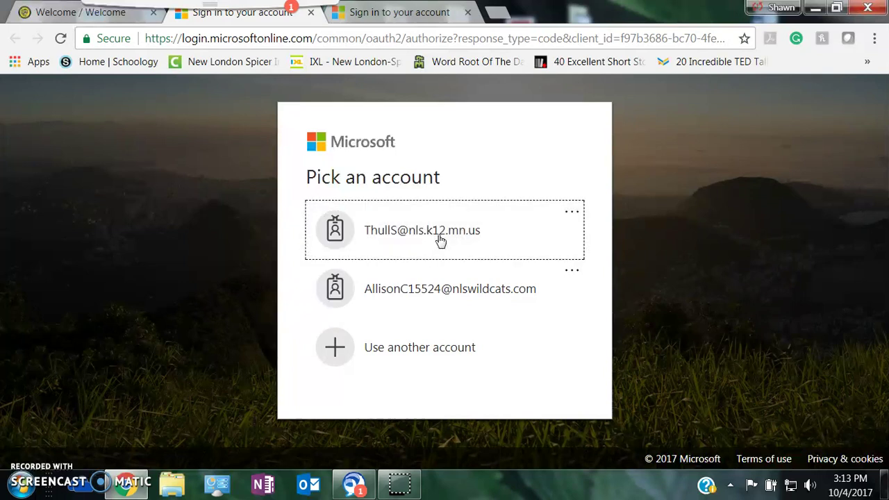
{"action": "left_click", "coordinate": [401, 252]}
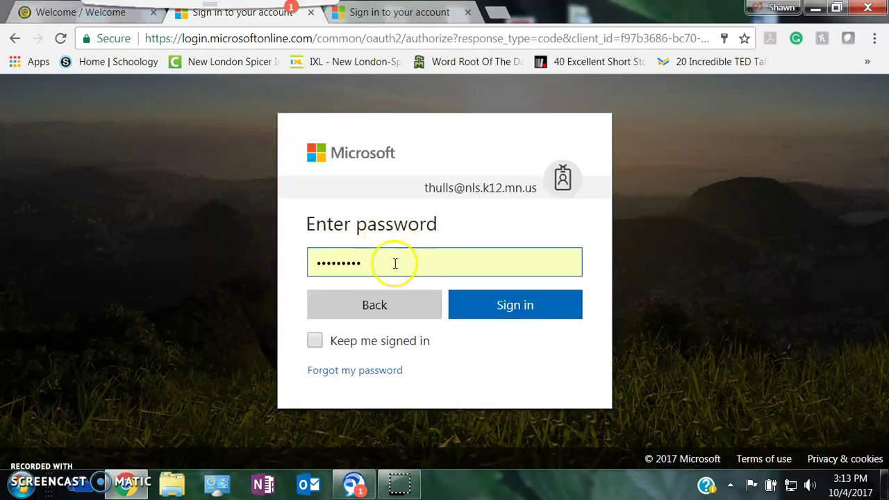
{"action": "left_click", "coordinate": [512, 304]}
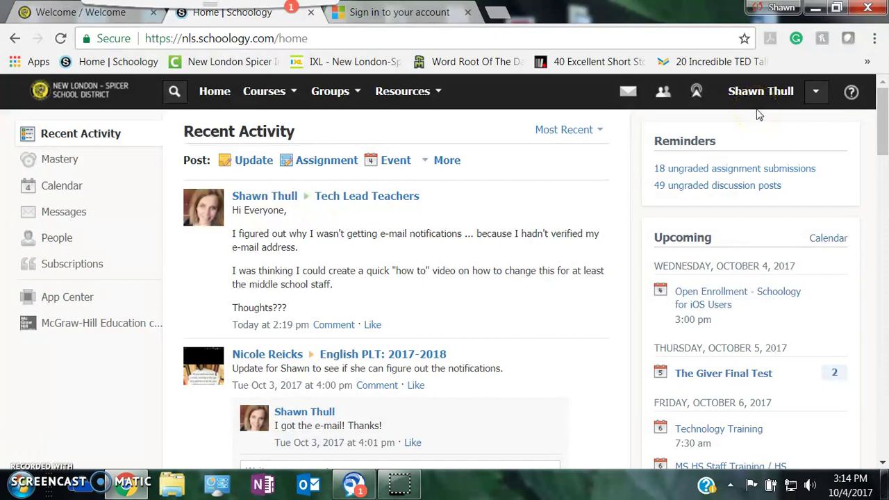
{"action": "left_click", "coordinate": [815, 94]}
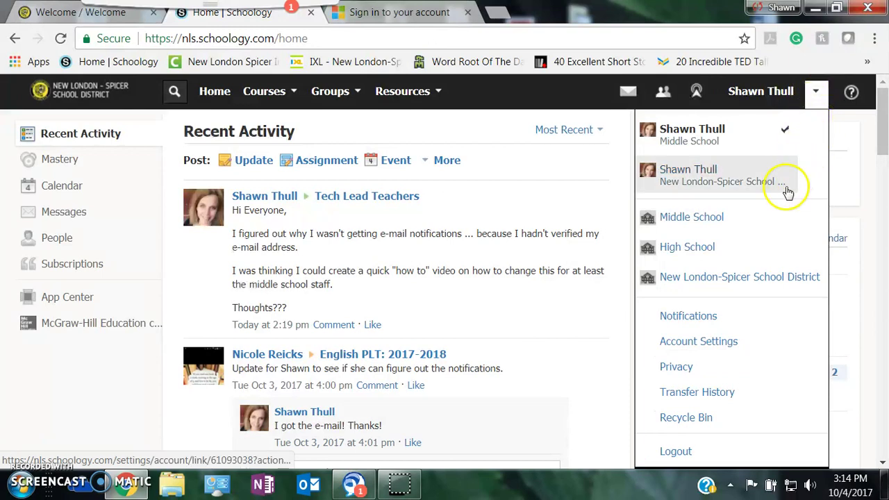
{"action": "left_click", "coordinate": [730, 351]}
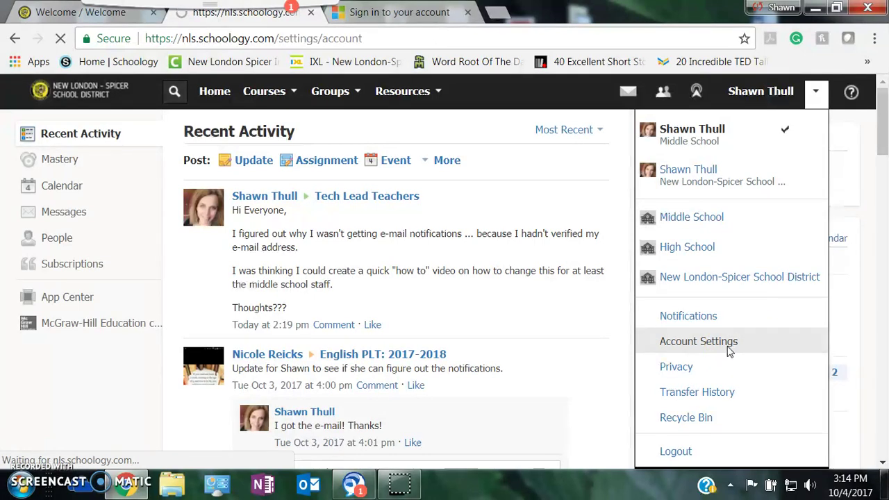
{"action": "left_click", "coordinate": [676, 393]}
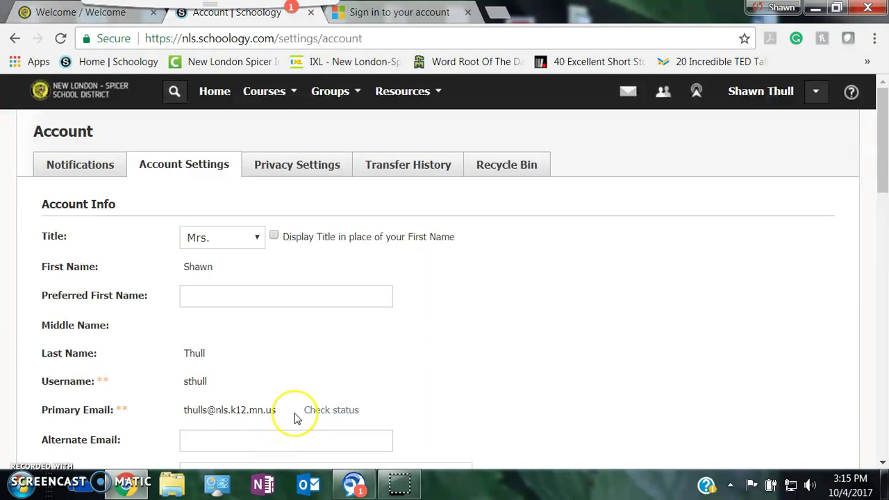
{"action": "left_click", "coordinate": [342, 415]}
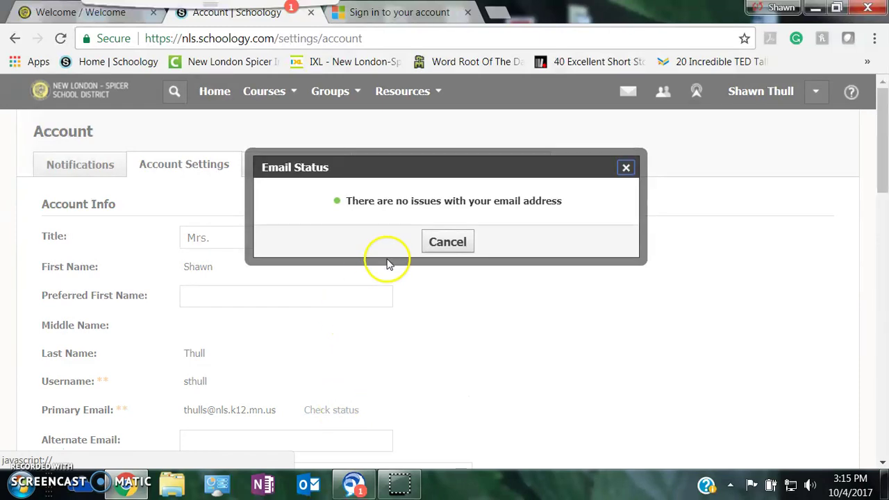
{"action": "left_click", "coordinate": [456, 241]}
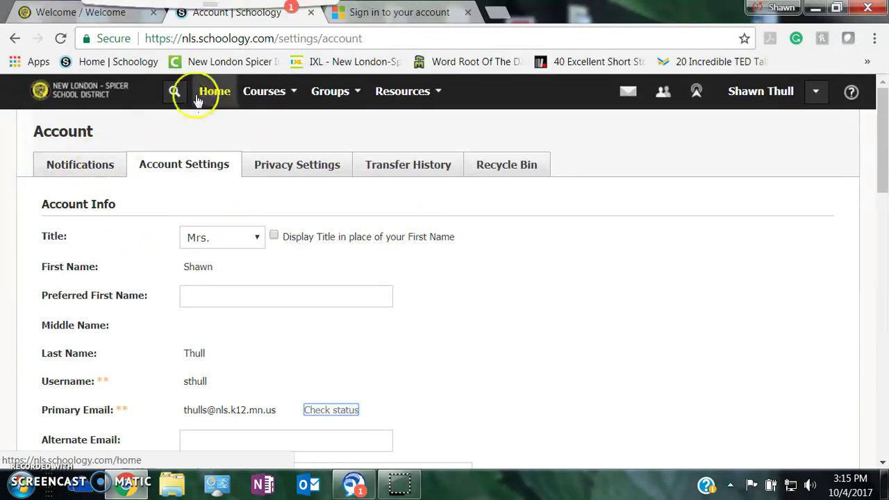
Return to the Schoology home page and open the account's notification settings.
{"action": "left_click", "coordinate": [219, 94]}
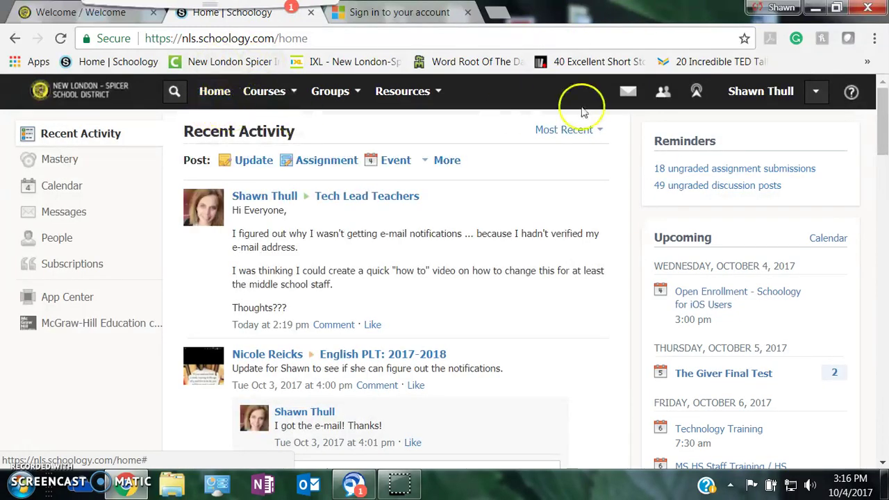
{"action": "left_click", "coordinate": [817, 91]}
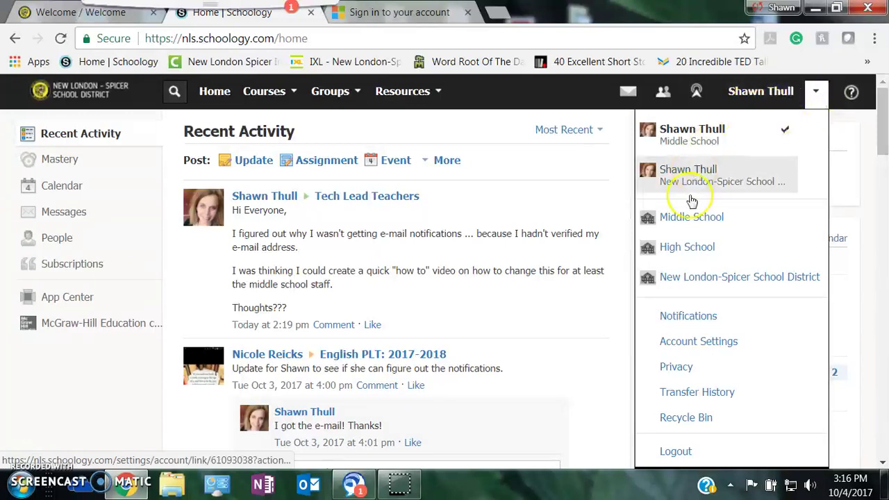
{"action": "left_click", "coordinate": [678, 317]}
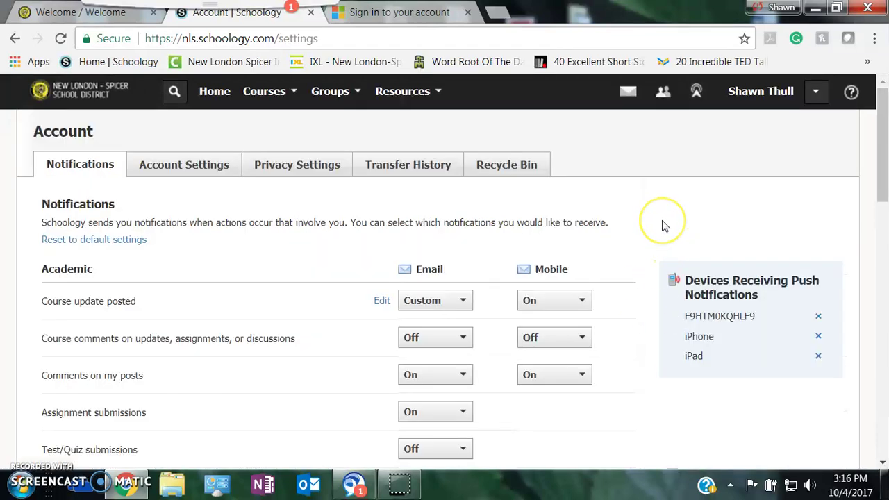
Reset the notification settings to their defaults and save the changes.
{"action": "scroll", "coordinate": [663, 225], "scroll_direction": "down", "scroll_amount": 2}
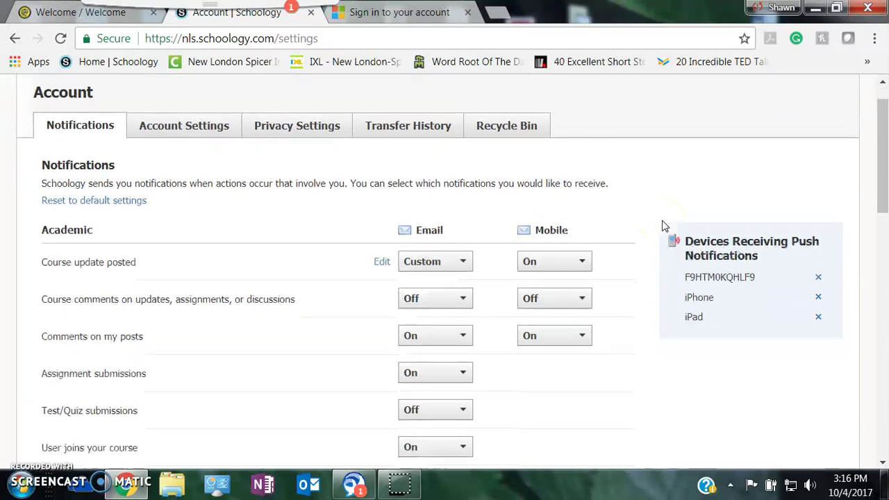
{"action": "scroll", "coordinate": [240, 162], "scroll_direction": "up", "scroll_amount": 2}
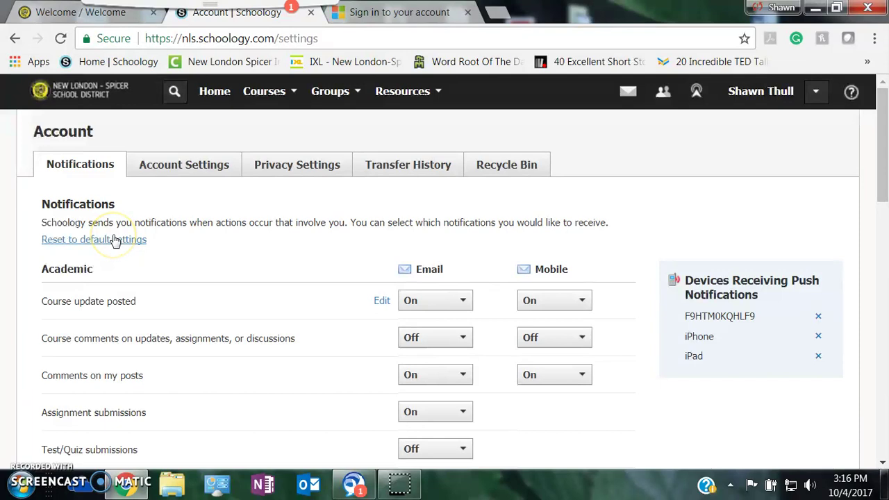
{"action": "scroll", "coordinate": [166, 282], "scroll_direction": "down", "scroll_amount": 10}
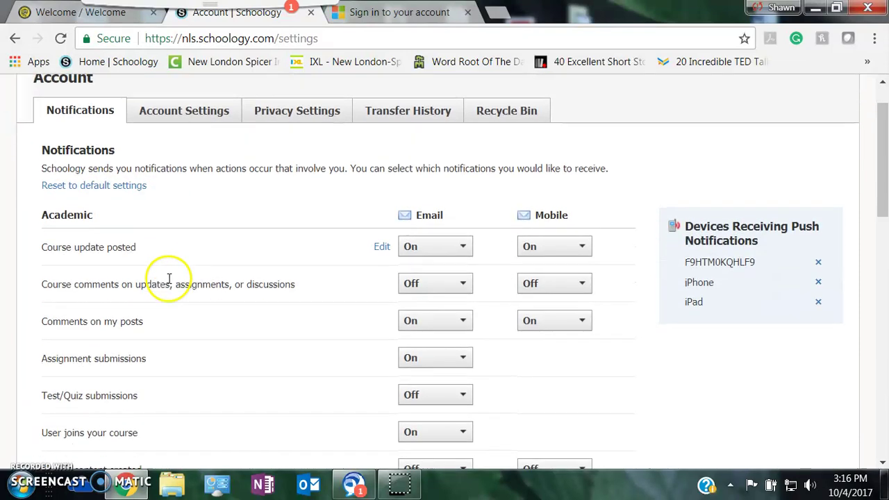
{"action": "scroll", "coordinate": [169, 279], "scroll_direction": "down", "scroll_amount": 2}
{"action": "left_click", "coordinate": [122, 306]}
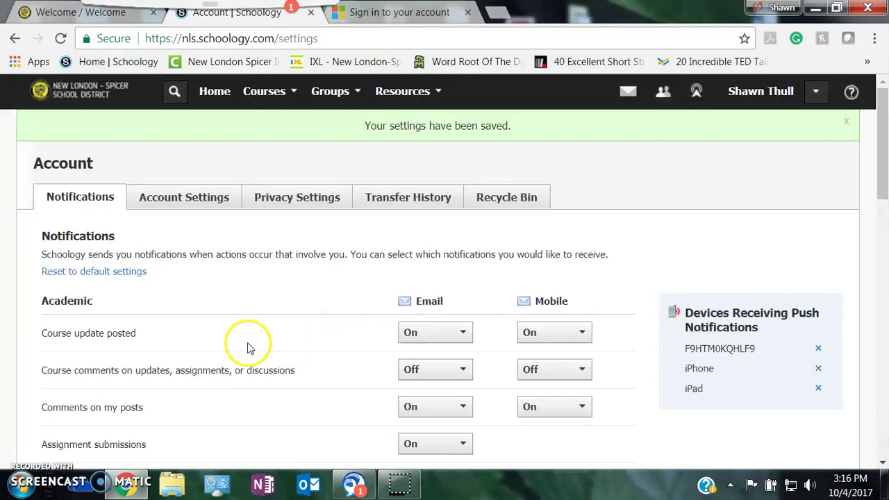
Set the email notification for posted course updates to Custom and deselect all courses.
{"action": "left_click", "coordinate": [453, 342]}
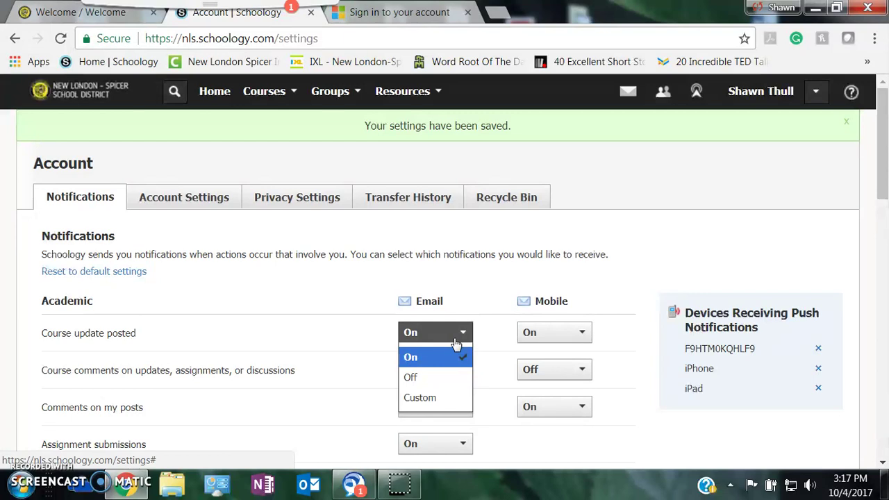
{"action": "left_click", "coordinate": [447, 400]}
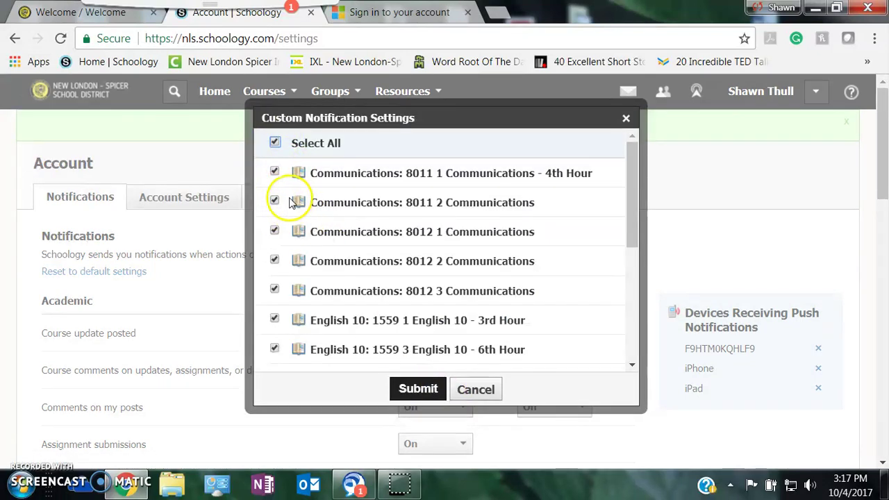
{"action": "left_click", "coordinate": [275, 143]}
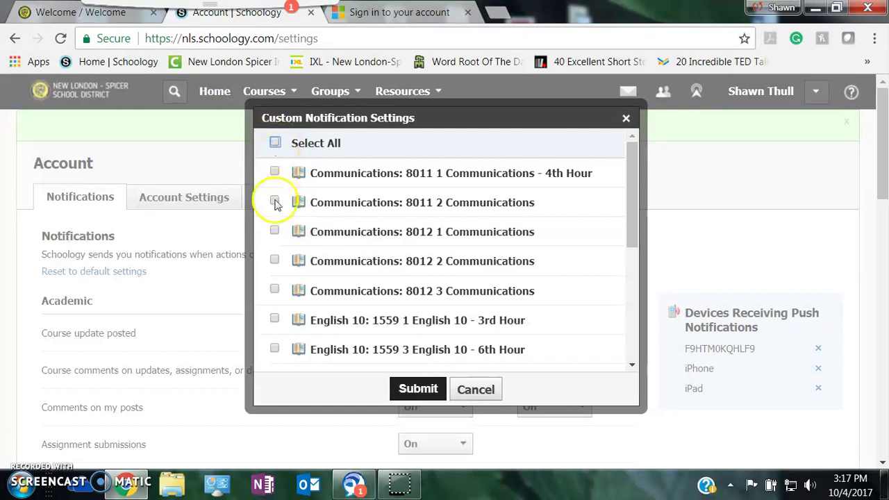
Enable custom course update emails for Middle School Staff: Section 1, High School Staff: Section 1 and English PLT: 2017-2018, and submit the selection.
{"action": "scroll", "coordinate": [361, 214], "scroll_direction": "down", "scroll_amount": 2}
{"action": "scroll", "coordinate": [367, 214], "scroll_direction": "down", "scroll_amount": 4}
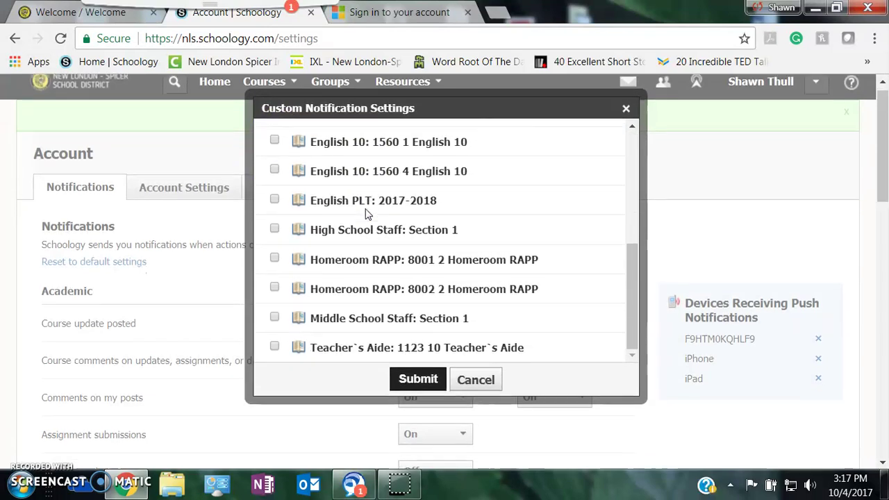
{"action": "left_click", "coordinate": [275, 274]}
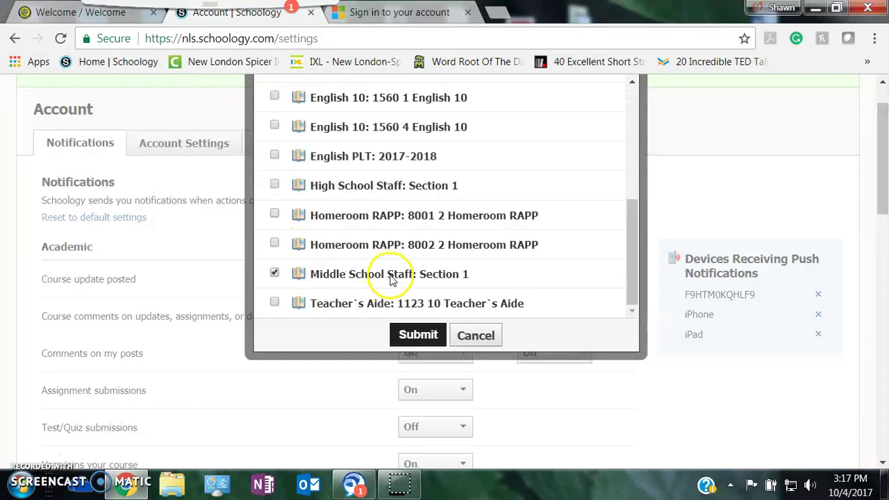
{"action": "left_click", "coordinate": [275, 184]}
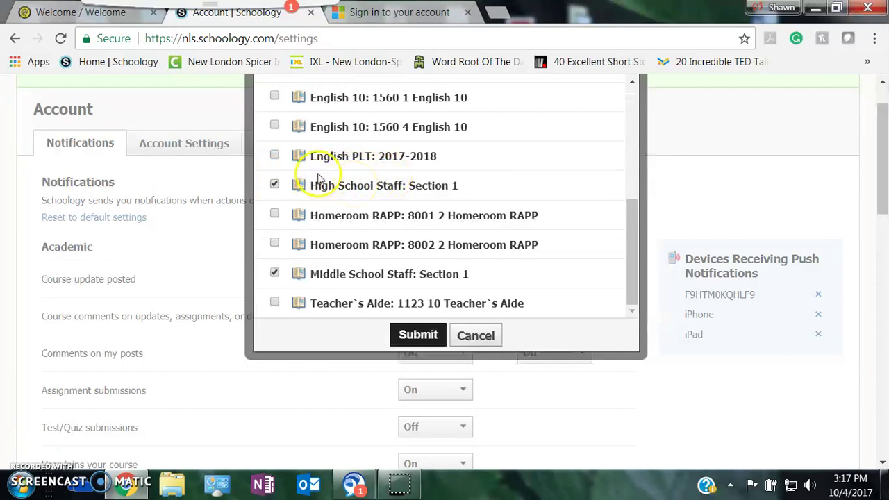
{"action": "left_click", "coordinate": [274, 156]}
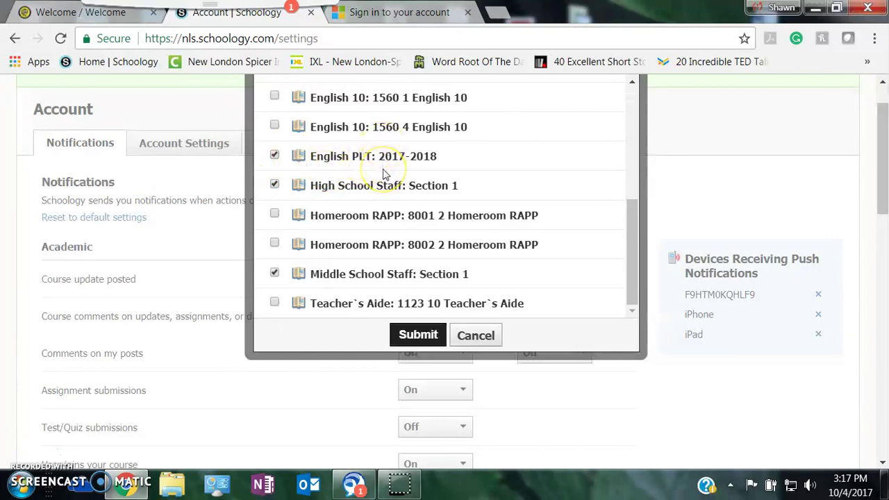
{"action": "left_click", "coordinate": [414, 335]}
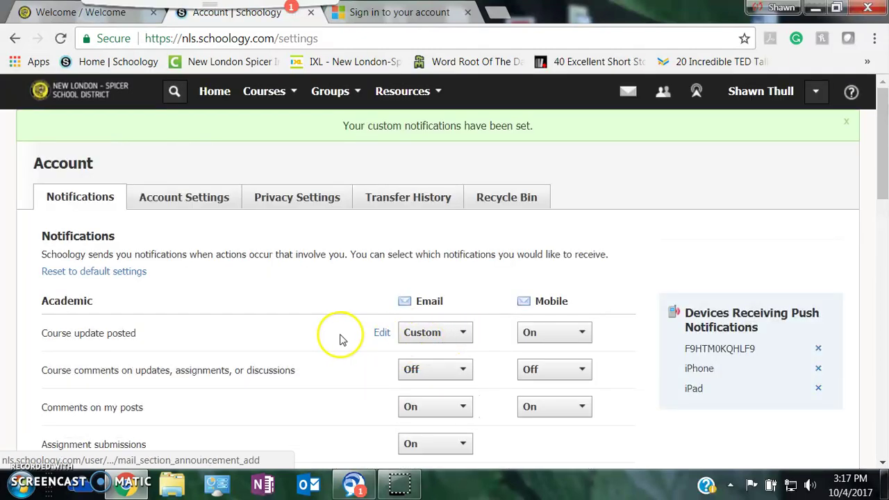
Save the changes to the notification settings.
{"action": "scroll", "coordinate": [341, 339], "scroll_direction": "down", "scroll_amount": 10}
{"action": "scroll", "coordinate": [341, 339], "scroll_direction": "down", "scroll_amount": 4}
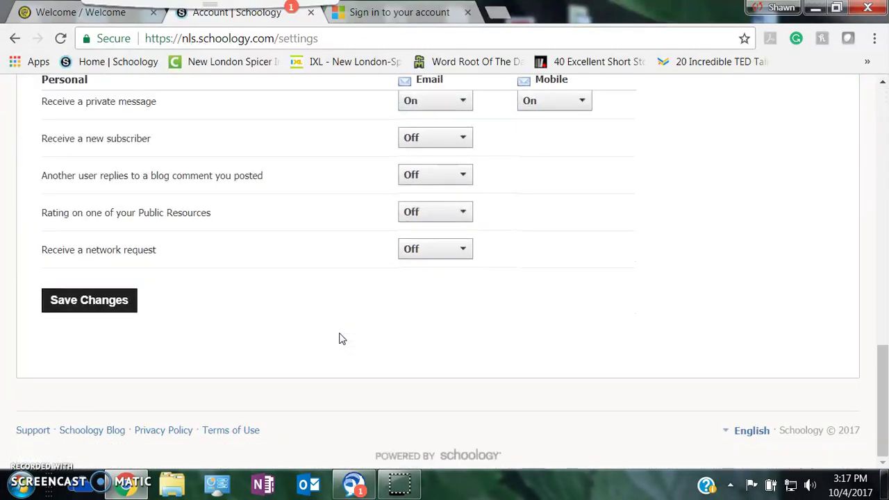
{"action": "left_click", "coordinate": [98, 302]}
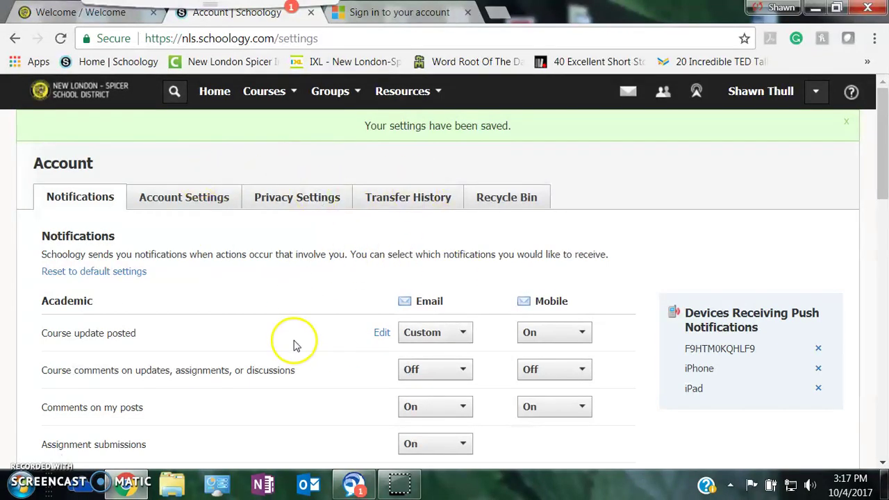
Review the email and mobile notification options in the Academic, Group and School sections.
{"action": "scroll", "coordinate": [299, 333], "scroll_direction": "down", "scroll_amount": 2}
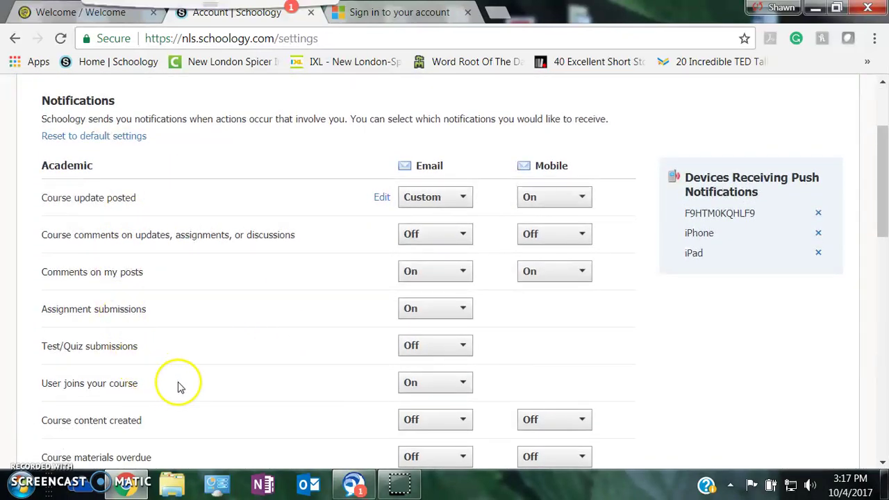
{"action": "scroll", "coordinate": [208, 363], "scroll_direction": "down", "scroll_amount": 2}
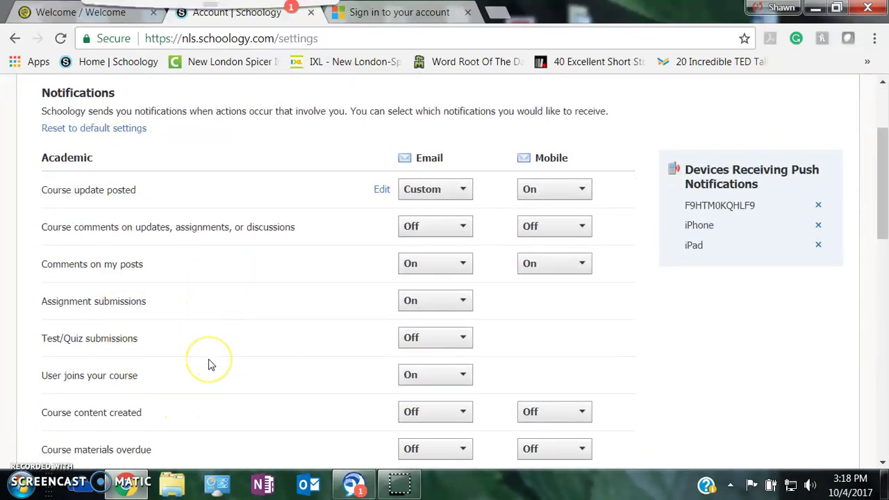
{"action": "scroll", "coordinate": [211, 365], "scroll_direction": "down", "scroll_amount": 4}
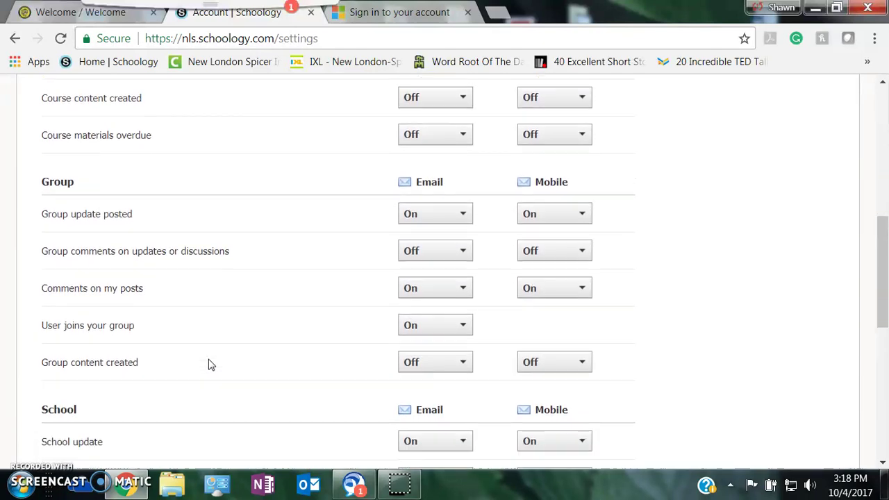
{"action": "scroll", "coordinate": [211, 364], "scroll_direction": "down", "scroll_amount": 1}
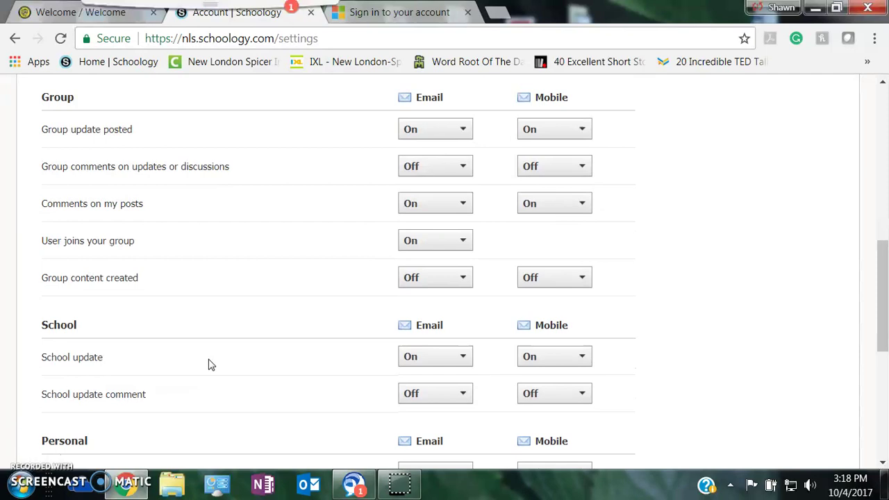
{"action": "scroll", "coordinate": [211, 365], "scroll_direction": "up", "scroll_amount": 4}
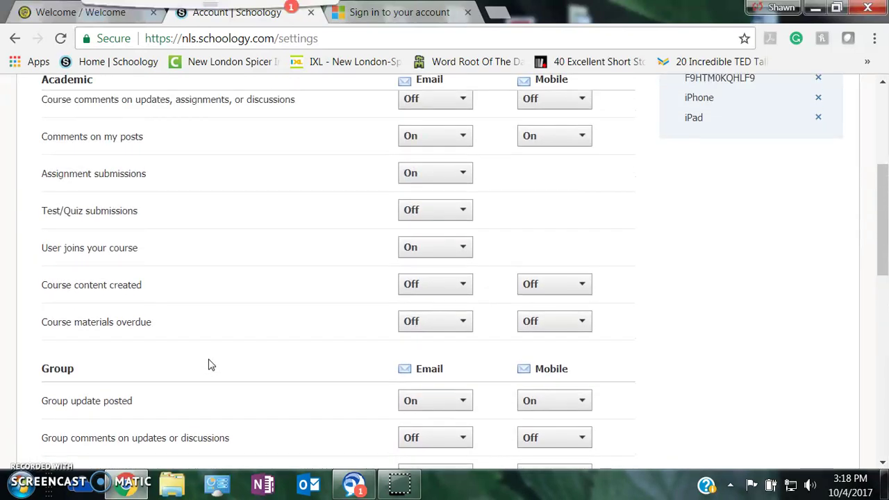
{"action": "scroll", "coordinate": [211, 364], "scroll_direction": "up", "scroll_amount": 4}
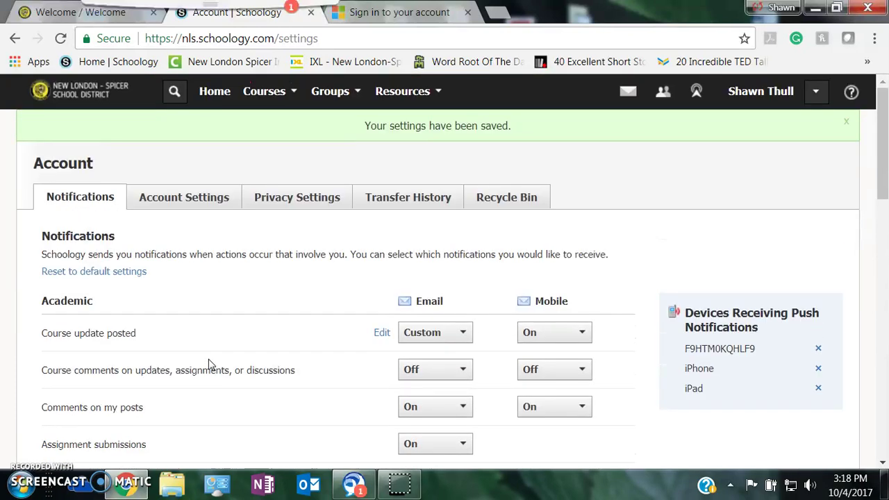
{"action": "left_click", "coordinate": [211, 364]}
{"action": "left_click", "coordinate": [273, 306]}
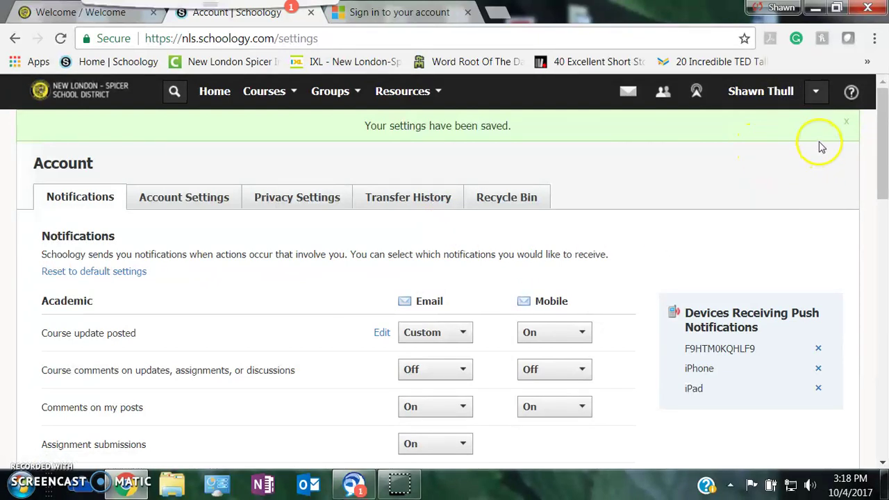
Open the own user profile page from the Recent Activity feed.
{"action": "left_click", "coordinate": [815, 100]}
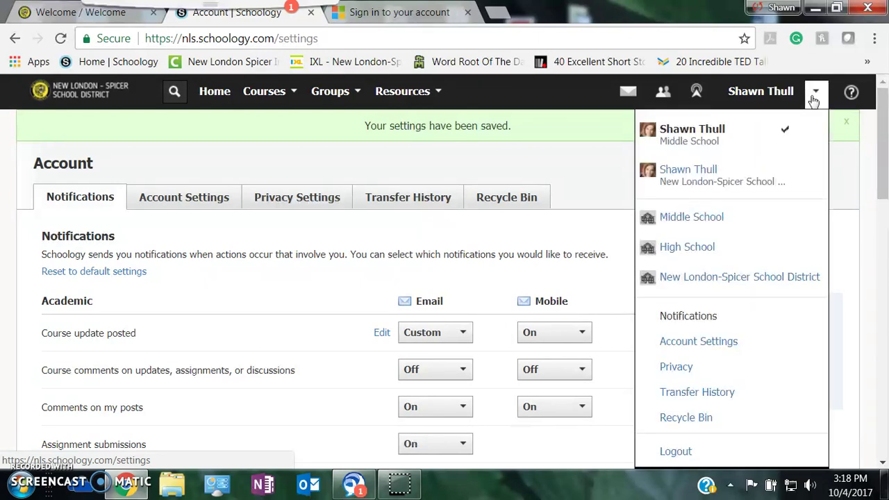
{"action": "left_click", "coordinate": [648, 137]}
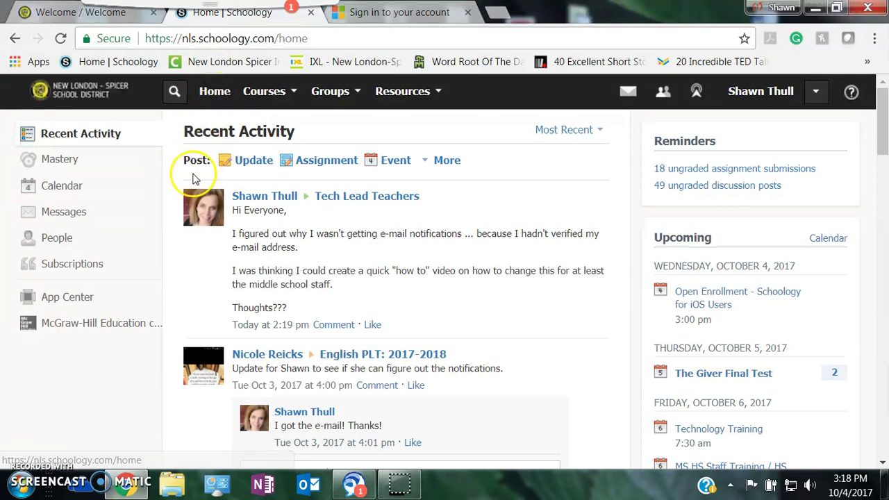
{"action": "left_click", "coordinate": [265, 198]}
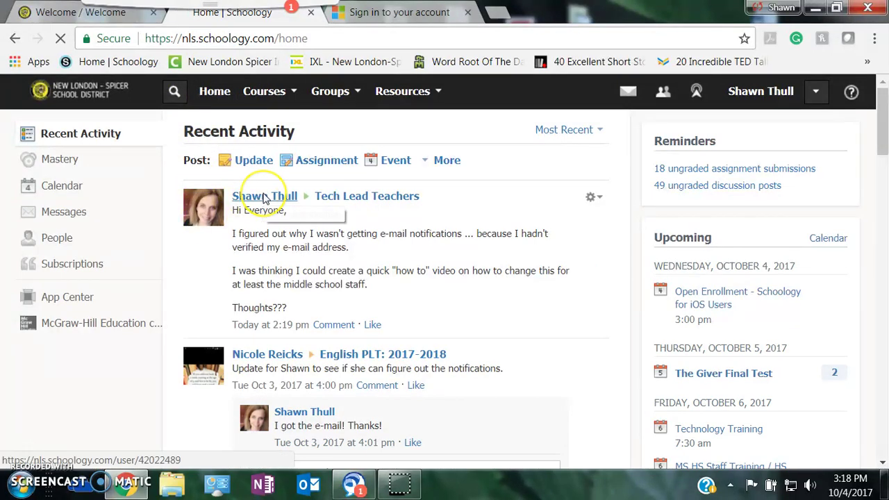
{"action": "left_click", "coordinate": [264, 169]}
Start replacing the profile picture, browse the Downloads folder for an image file, and cancel the file selection.
{"action": "mouse_move", "coordinate": [115, 159]}
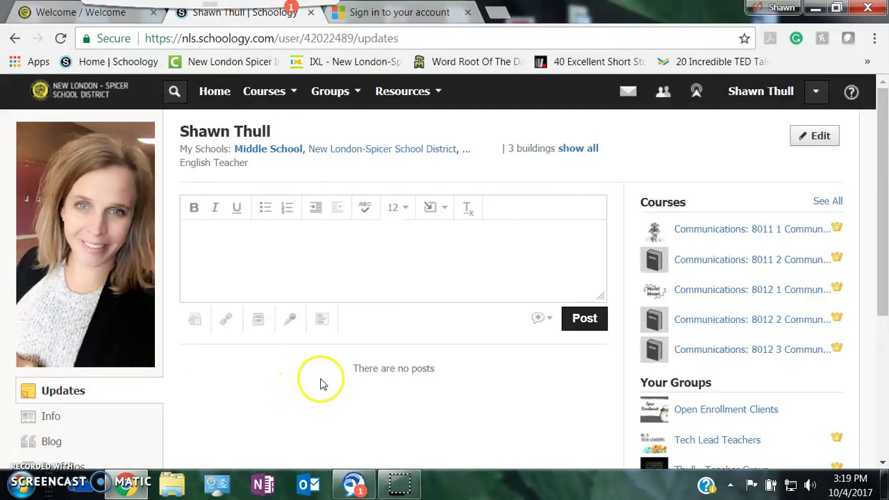
{"action": "mouse_move", "coordinate": [78, 294]}
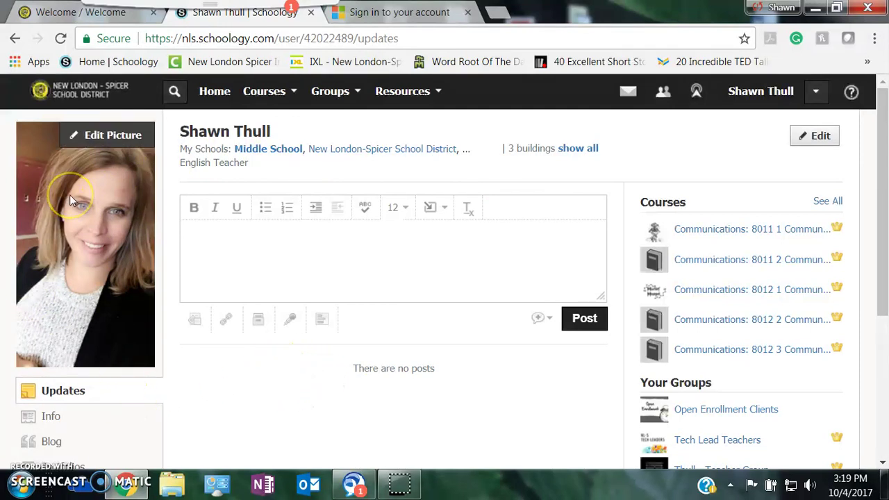
{"action": "left_click", "coordinate": [116, 139]}
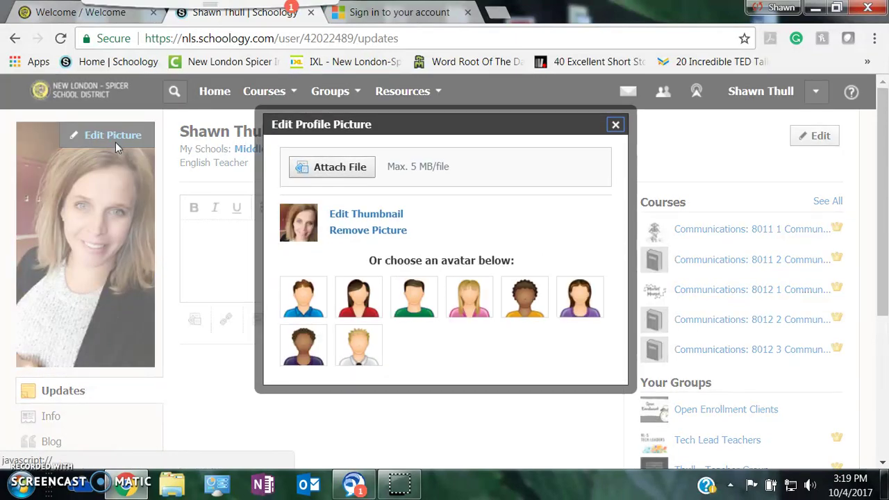
{"action": "left_click", "coordinate": [334, 168]}
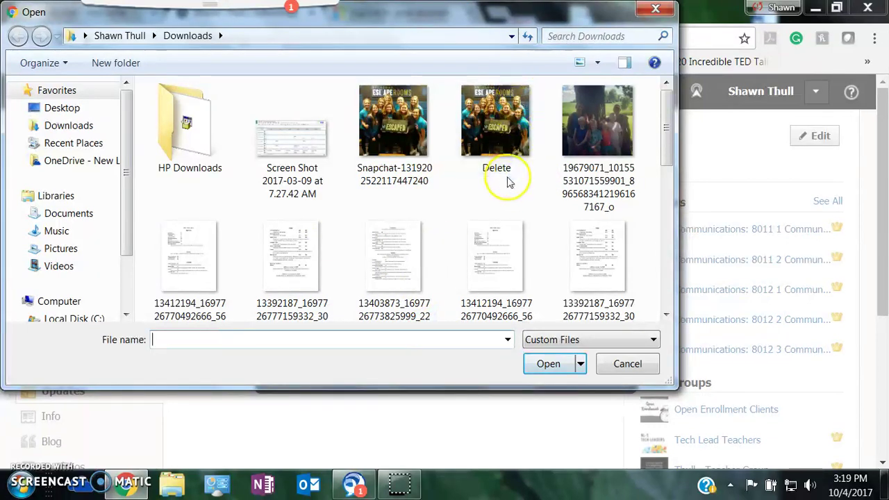
{"action": "scroll", "coordinate": [507, 179], "scroll_direction": "down", "scroll_amount": 5}
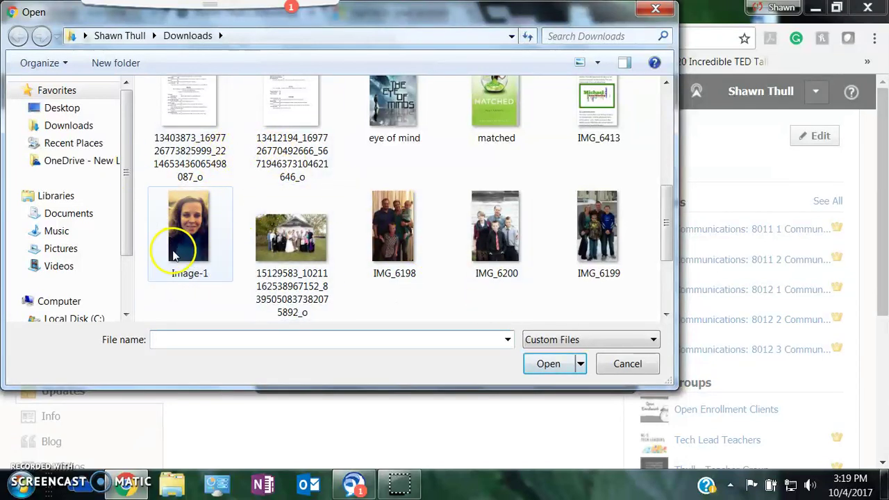
{"action": "left_click", "coordinate": [620, 370]}
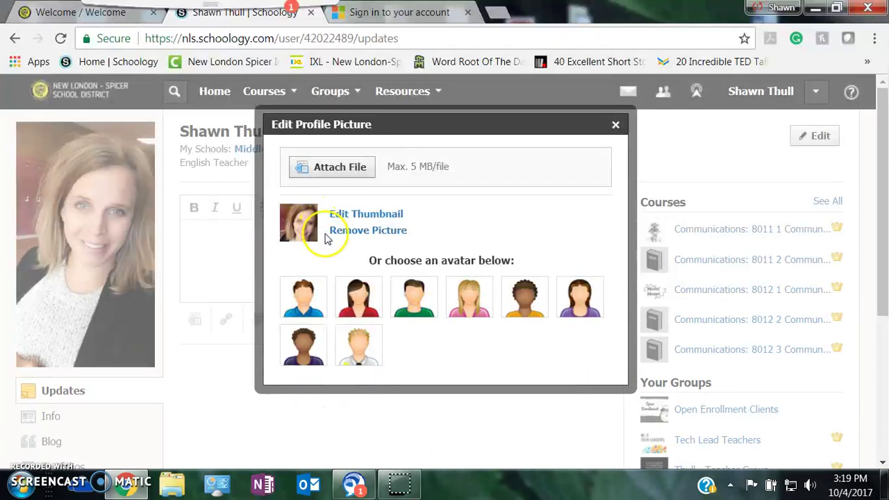
Try moving the profile thumbnail's crop box upward over the face, and cancel the crop.
{"action": "left_click", "coordinate": [364, 214]}
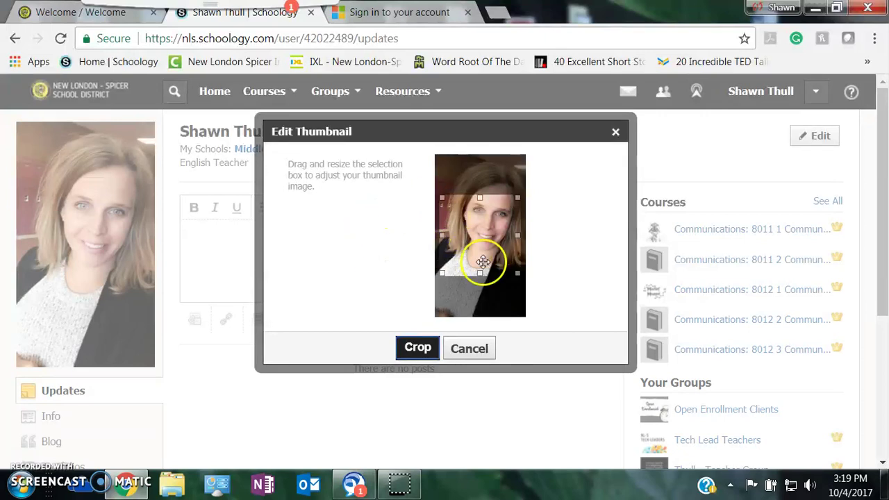
{"action": "left_click_drag", "start_coordinate": [502, 239], "coordinate": [502, 220]}
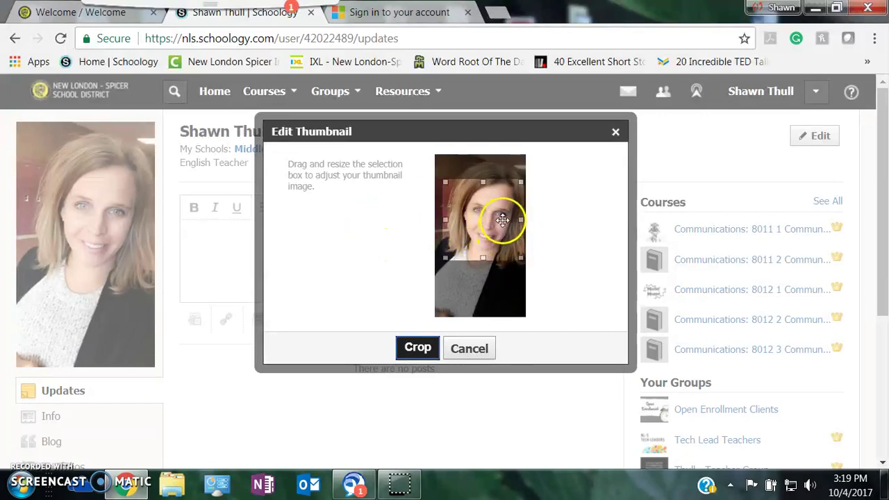
{"action": "left_click", "coordinate": [463, 354]}
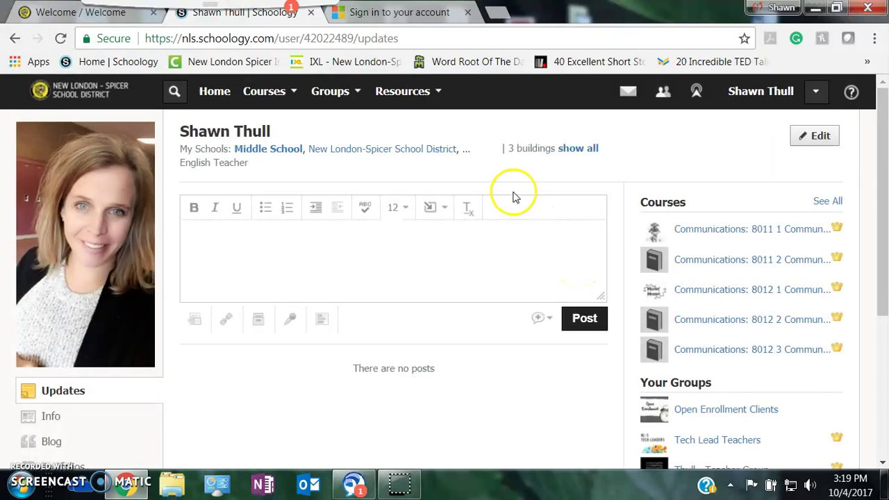
View the list of courses with their course pictures.
{"action": "left_click", "coordinate": [292, 101]}
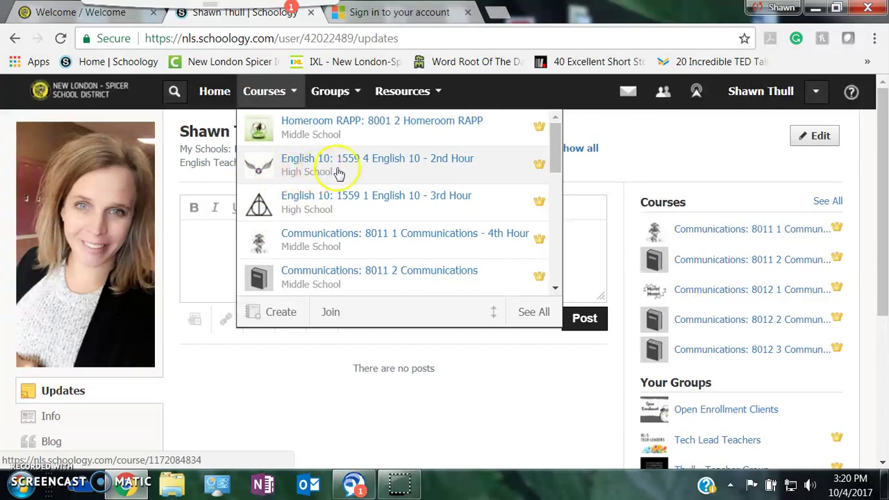
{"action": "left_click", "coordinate": [263, 95]}
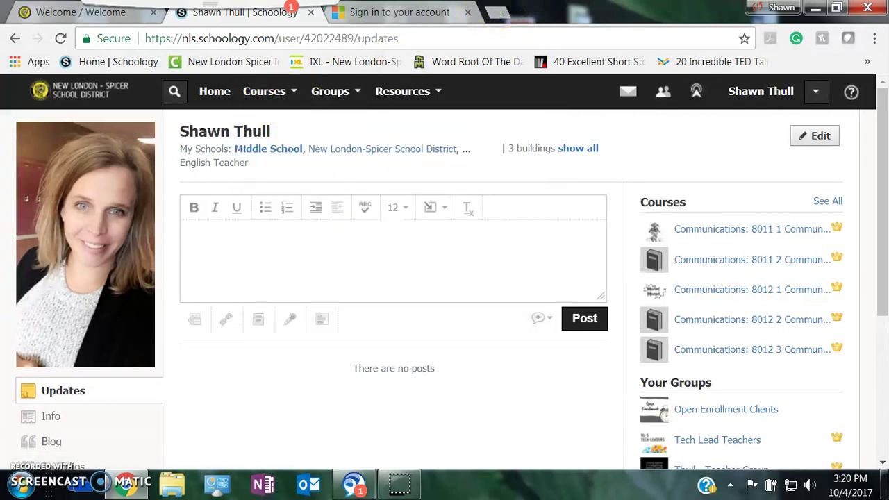
Switch to the Microsoft sign-in page, load Google in its place, and search for "harry potter icons".
{"action": "left_click", "coordinate": [399, 11]}
{"action": "left_click", "coordinate": [380, 38]}
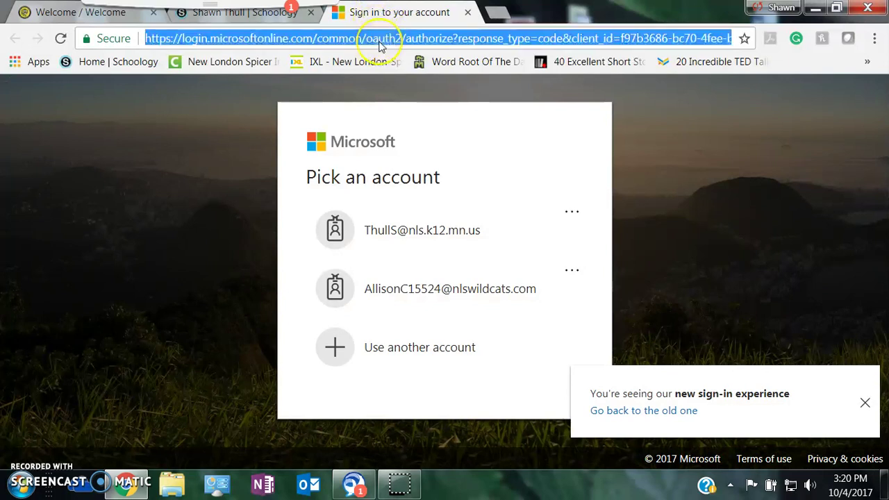
{"action": "type", "text": "go"}
{"action": "key", "text": "Return"}
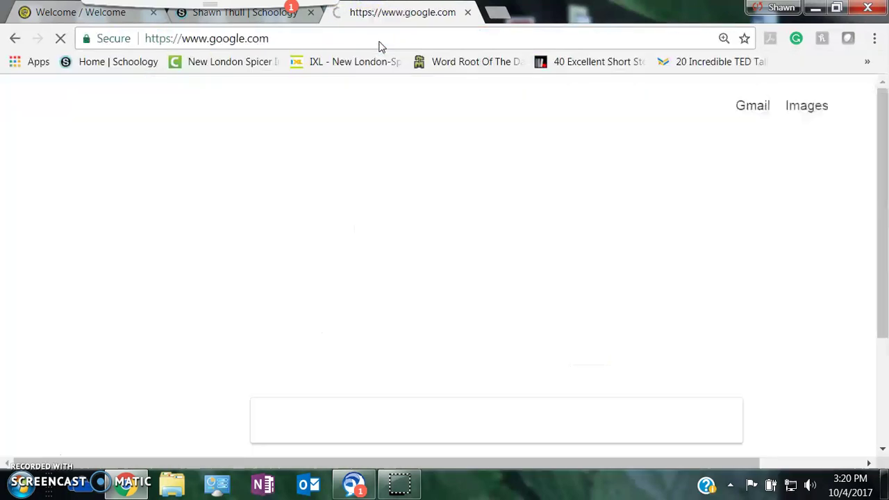
{"action": "left_click", "coordinate": [323, 427]}
{"action": "type", "text": "ha"}
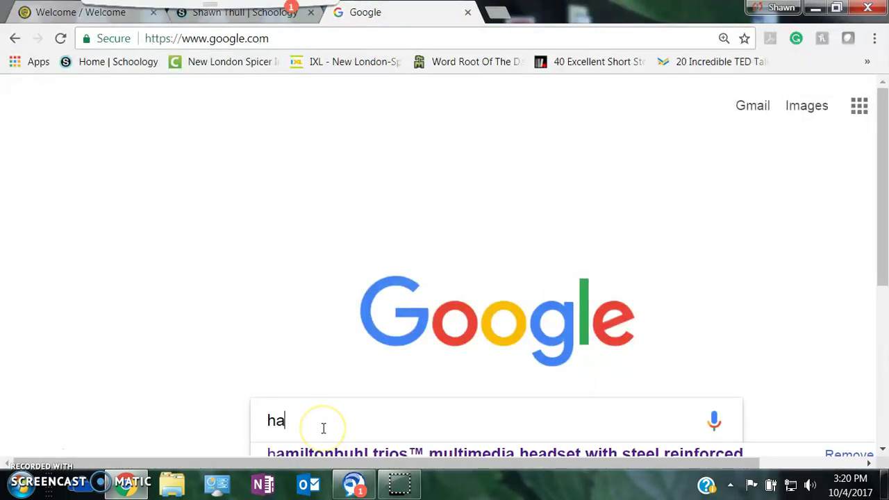
{"action": "type", "text": "rry potter icons"}
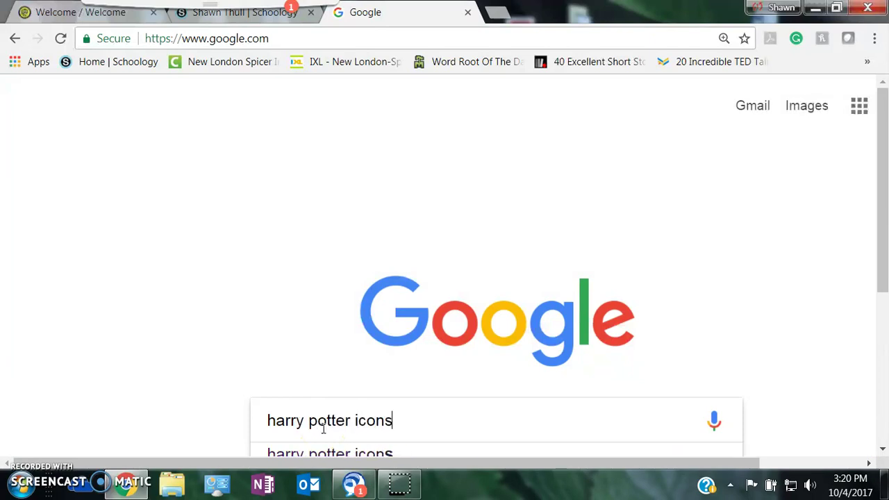
{"action": "key", "text": "Return"}
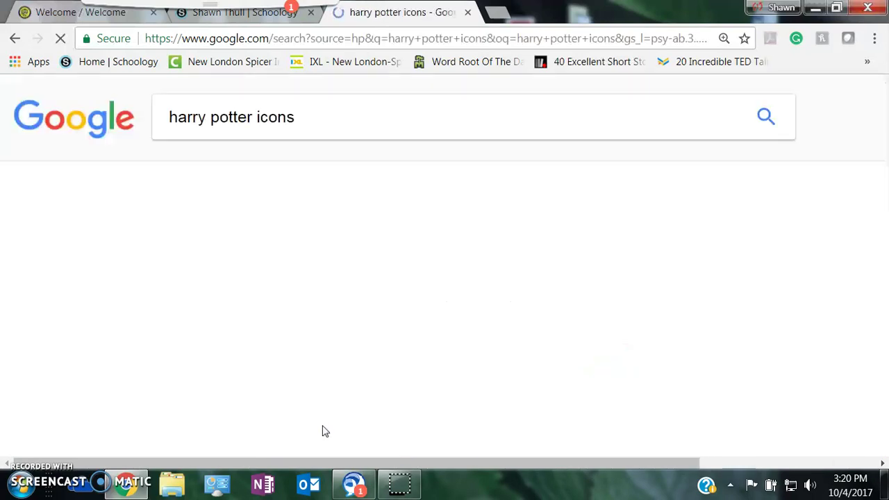
Save the black "Hp" lightning-bolt icon from the image results to the Desktop as harry_potter-512 in PNG format.
{"action": "scroll", "coordinate": [556, 268], "scroll_direction": "down", "scroll_amount": 1}
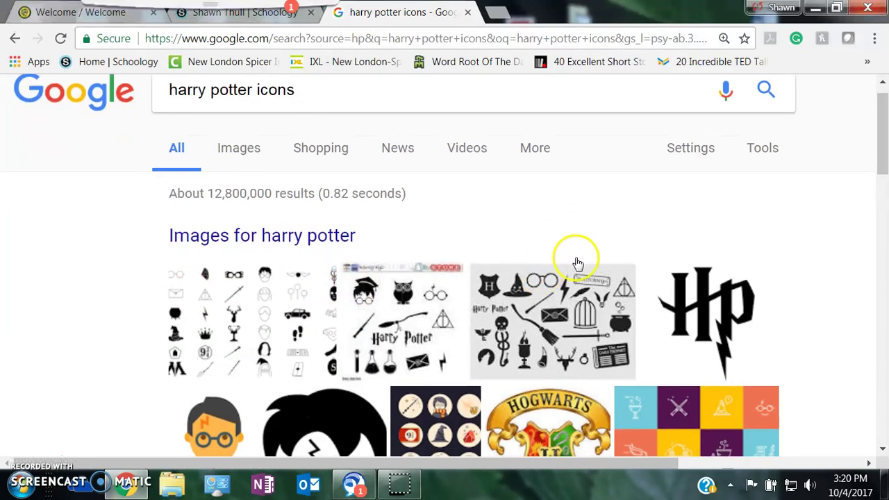
{"action": "left_click", "coordinate": [722, 285]}
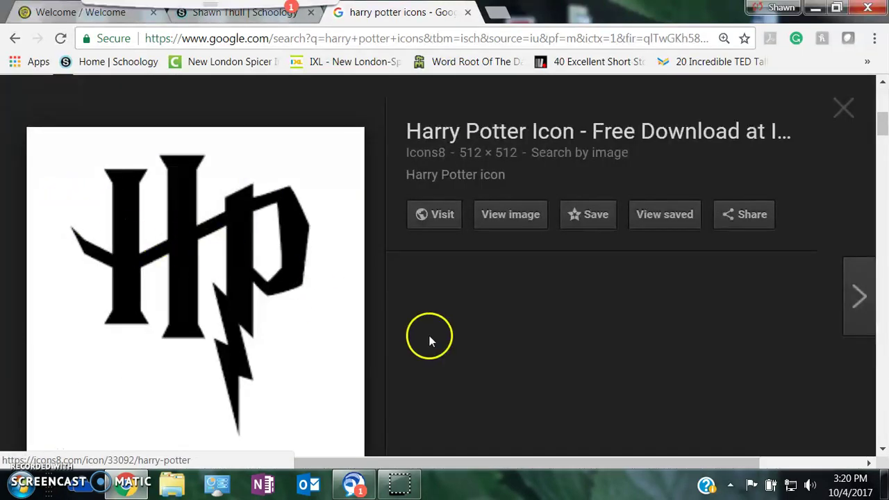
{"action": "right_click", "coordinate": [203, 278]}
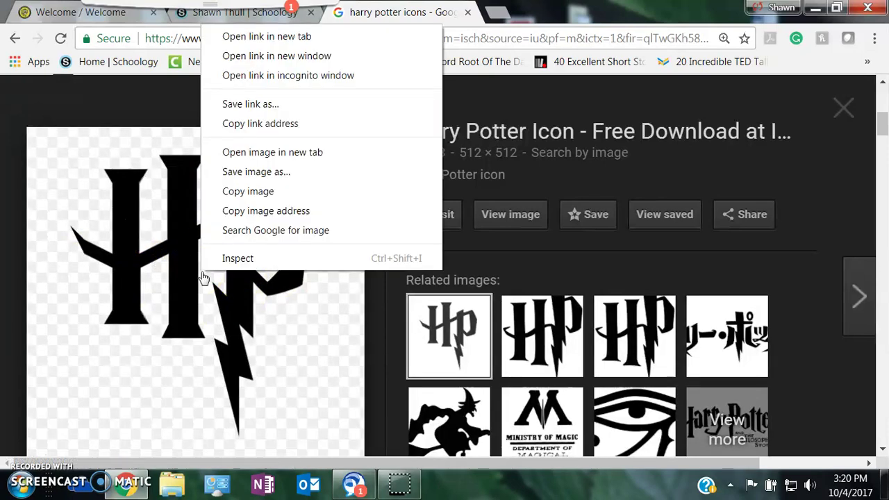
{"action": "left_click", "coordinate": [240, 173]}
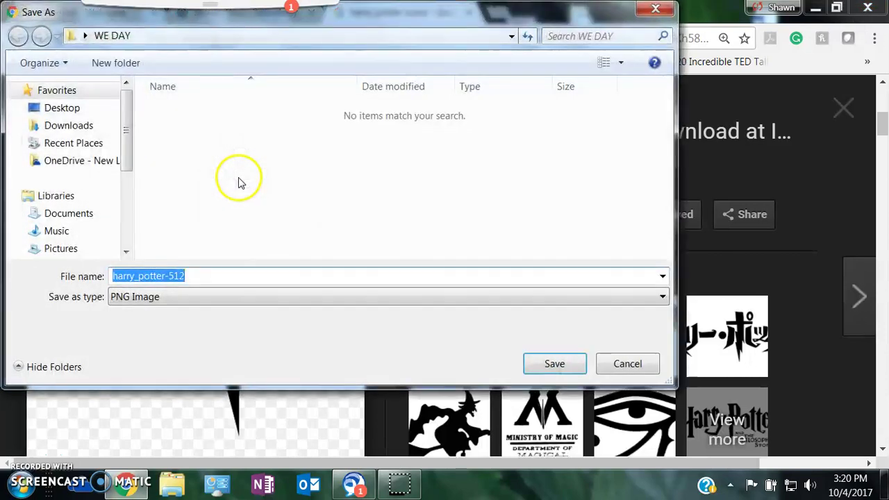
{"action": "left_click", "coordinate": [81, 108]}
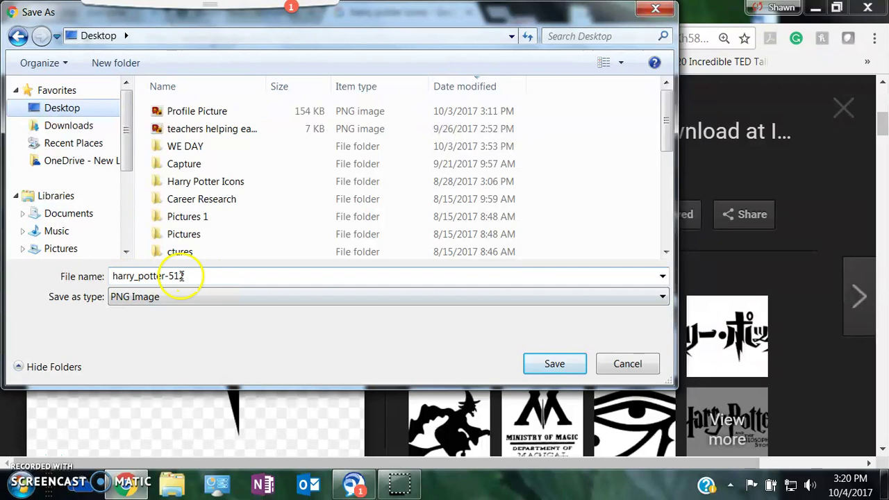
{"action": "left_click", "coordinate": [546, 373]}
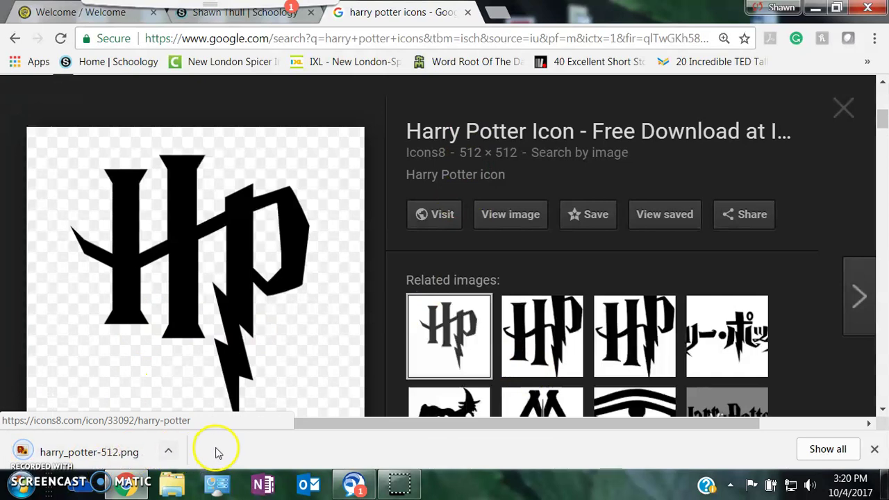
Return to Schoology and open the course Homeroom RAPP: 8001 2 Homeroom RAPP.
{"action": "left_click", "coordinate": [207, 21]}
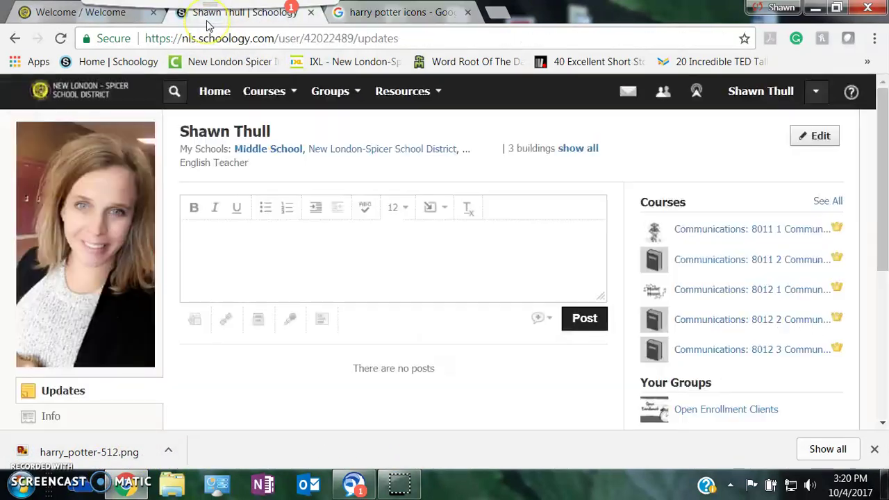
{"action": "left_click", "coordinate": [294, 91]}
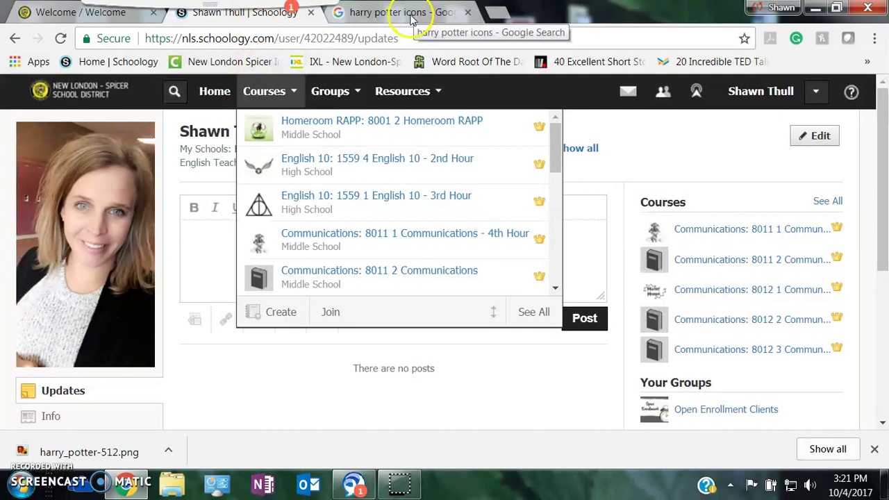
{"action": "left_click", "coordinate": [323, 125]}
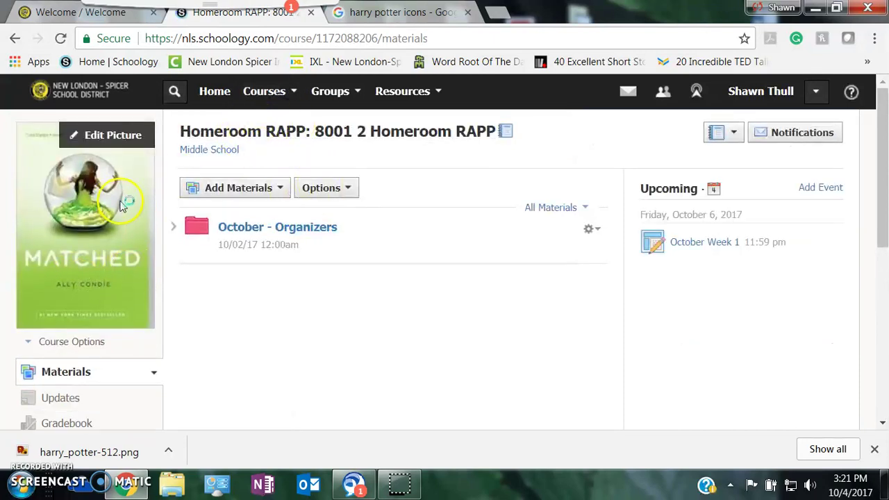
Replace the Homeroom RAPP course picture with the harry_potter-512 image from the Desktop.
{"action": "left_click", "coordinate": [132, 142]}
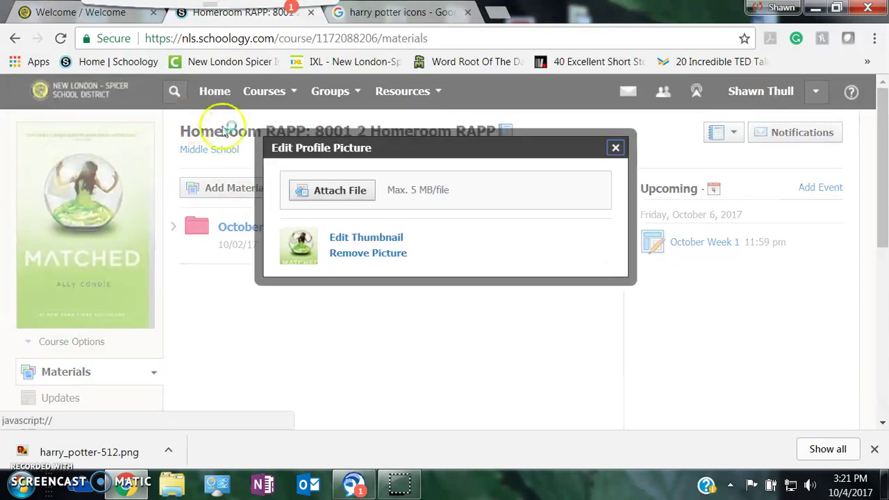
{"action": "left_click", "coordinate": [353, 197]}
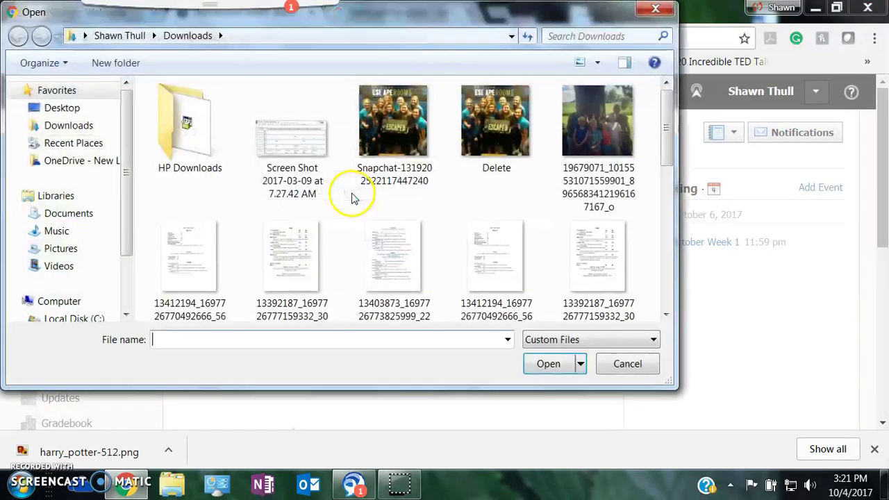
{"action": "left_click", "coordinate": [73, 112]}
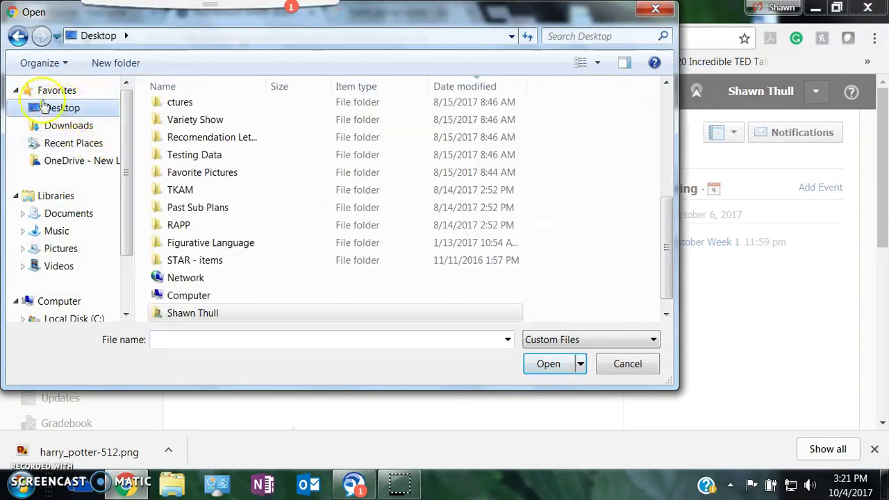
{"action": "scroll", "coordinate": [261, 167], "scroll_direction": "down", "scroll_amount": 1}
{"action": "scroll", "coordinate": [262, 167], "scroll_direction": "up", "scroll_amount": 2}
{"action": "scroll", "coordinate": [262, 167], "scroll_direction": "up", "scroll_amount": 2}
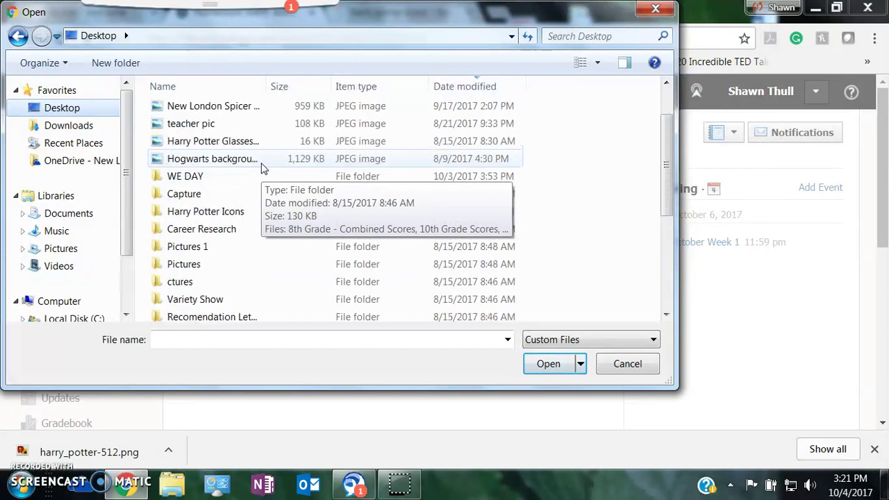
{"action": "scroll", "coordinate": [262, 168], "scroll_direction": "up", "scroll_amount": 1}
{"action": "left_click", "coordinate": [233, 112]}
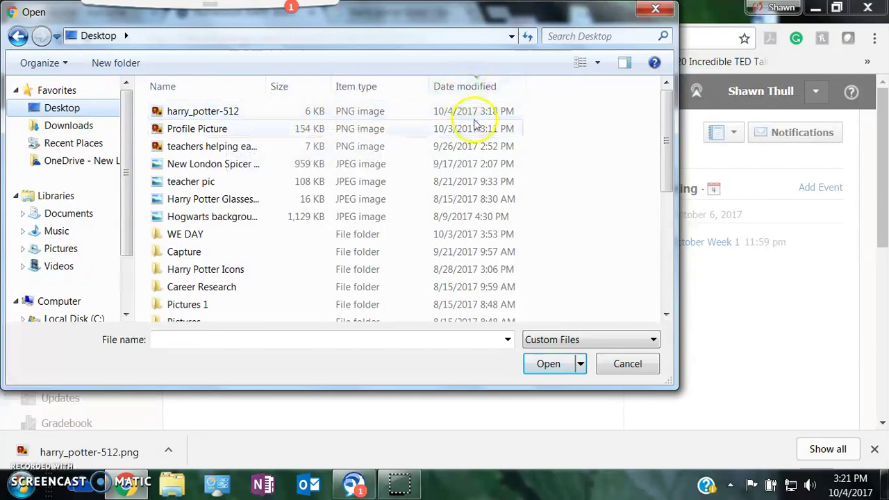
{"action": "left_click", "coordinate": [202, 115]}
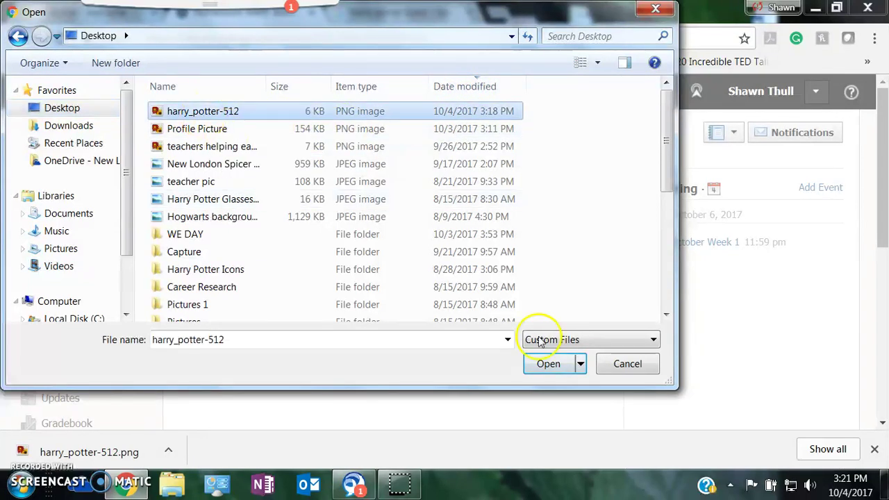
{"action": "left_click", "coordinate": [546, 364]}
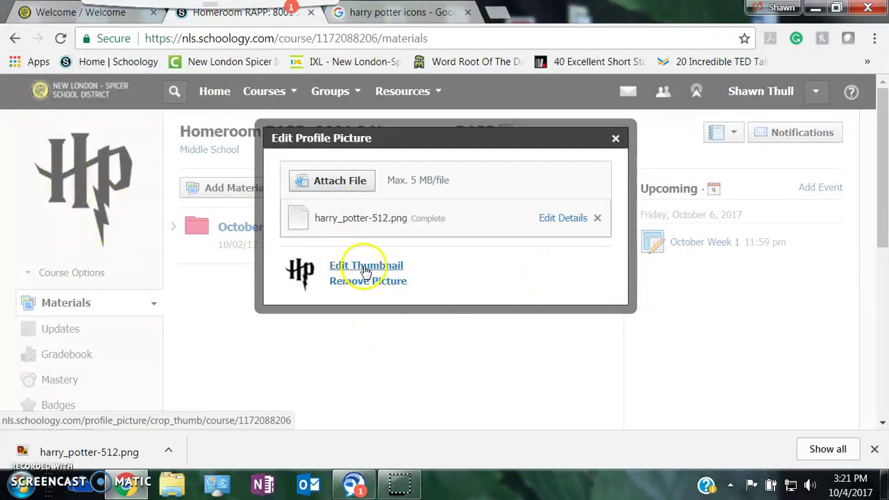
Close the course picture editor and dismiss the browser's download bar.
{"action": "left_click", "coordinate": [615, 148]}
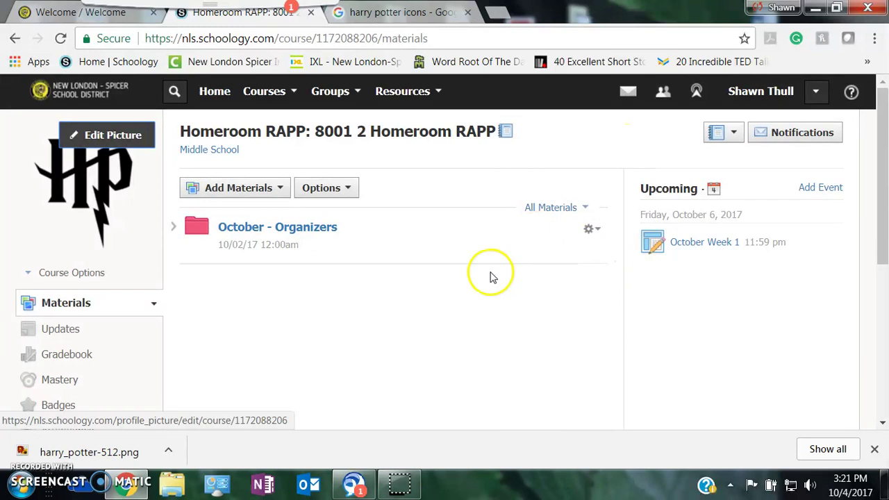
{"action": "left_click", "coordinate": [875, 448]}
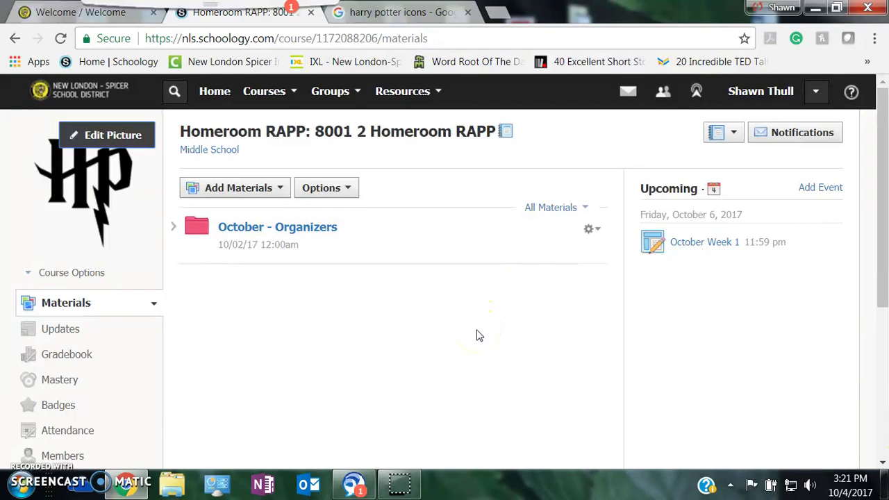
Try to reorder the course list by moving English 10: 1559 4 English 10 - 2nd Hour, and cancel the reordering.
{"action": "left_click", "coordinate": [297, 91]}
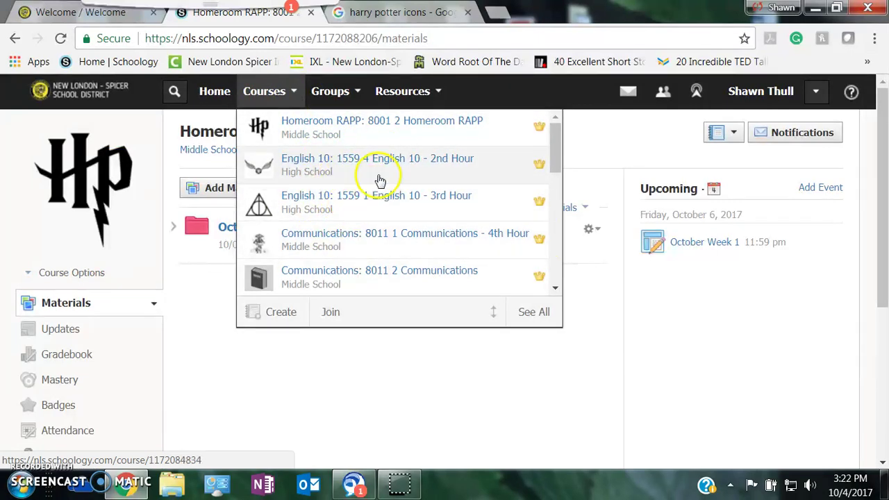
{"action": "left_click", "coordinate": [492, 313]}
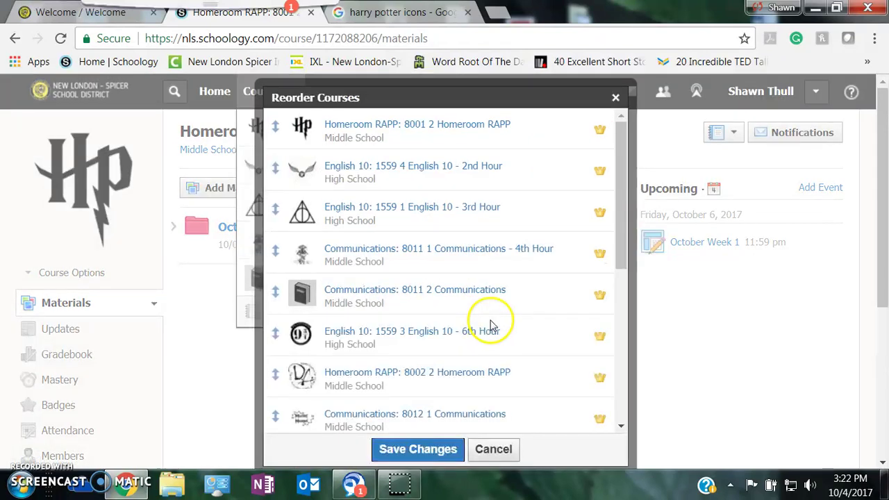
{"action": "left_click", "coordinate": [616, 98]}
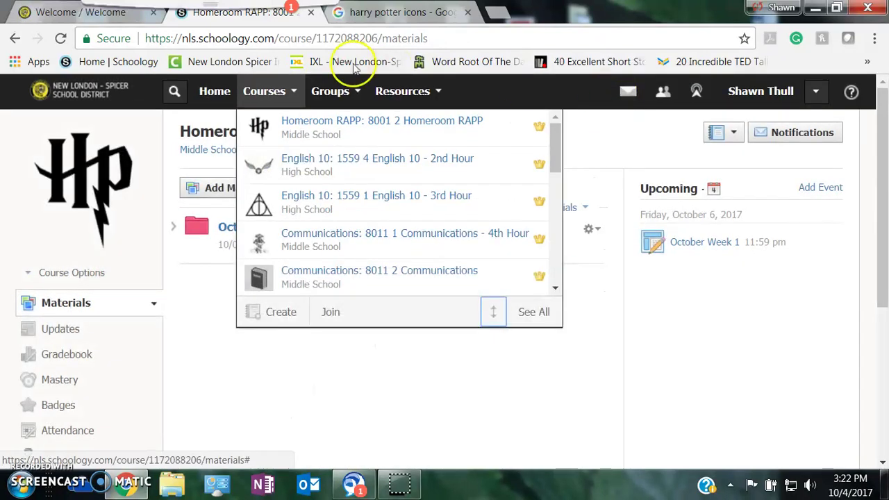
{"action": "left_click", "coordinate": [498, 313]}
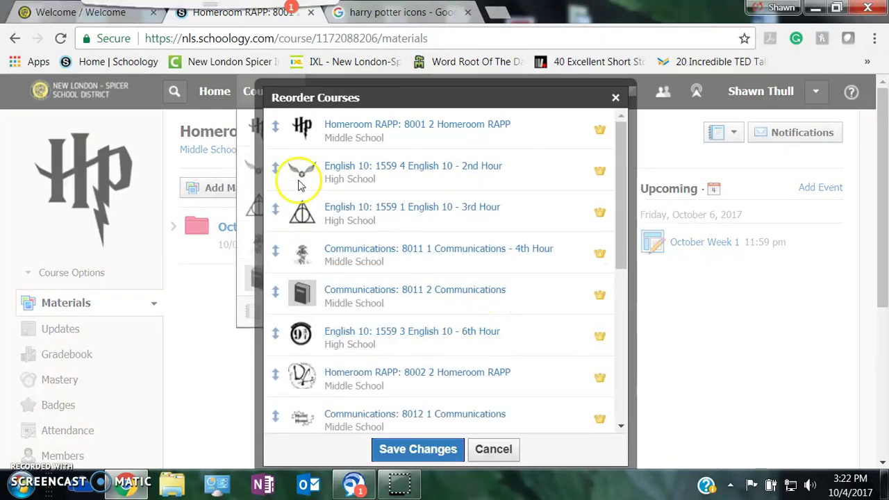
{"action": "mouse_move", "coordinate": [276, 167]}
{"action": "left_mouse_down"}
{"action": "mouse_move", "coordinate": [276, 215]}
{"action": "mouse_move", "coordinate": [274, 165]}
{"action": "mouse_move", "coordinate": [278, 170]}
{"action": "left_mouse_up"}
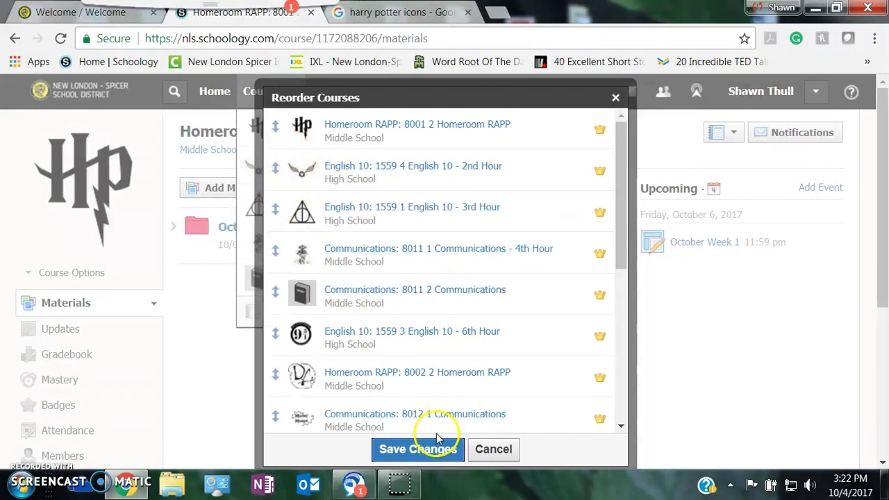
{"action": "left_click", "coordinate": [490, 451]}
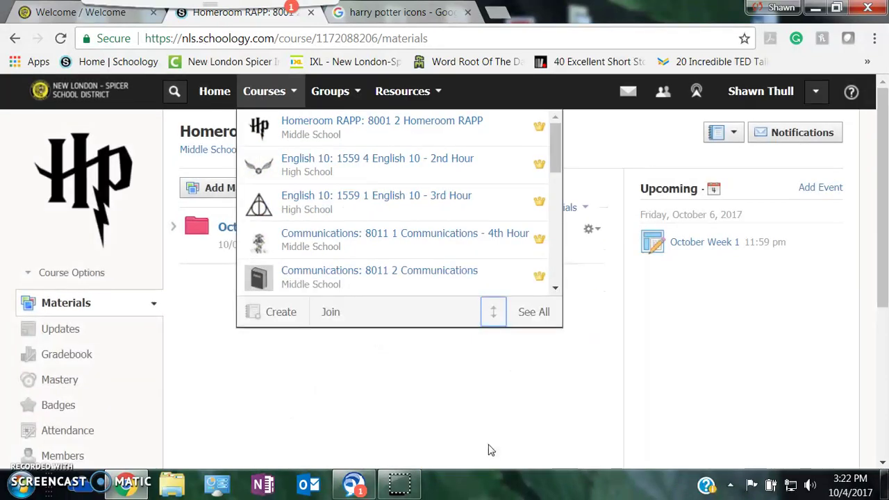
{"action": "left_click", "coordinate": [496, 387]}
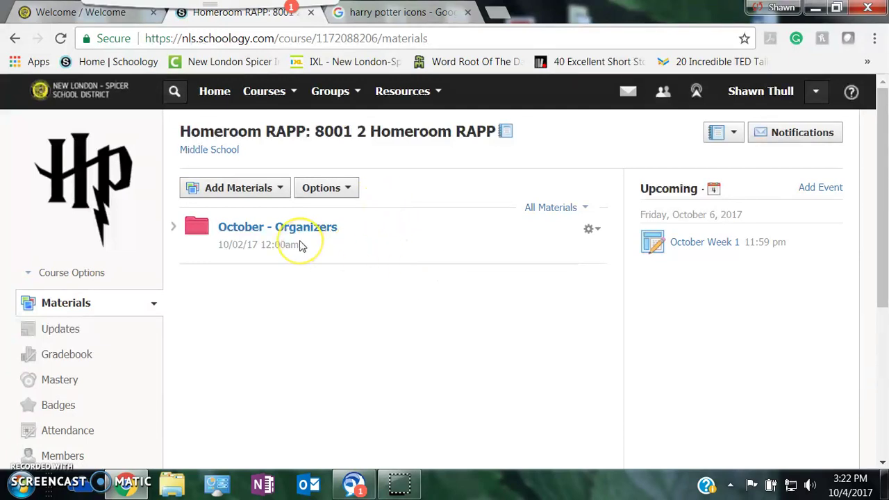
Return from the Homeroom RAPP course to the Schoology home page.
{"action": "left_click", "coordinate": [224, 94]}
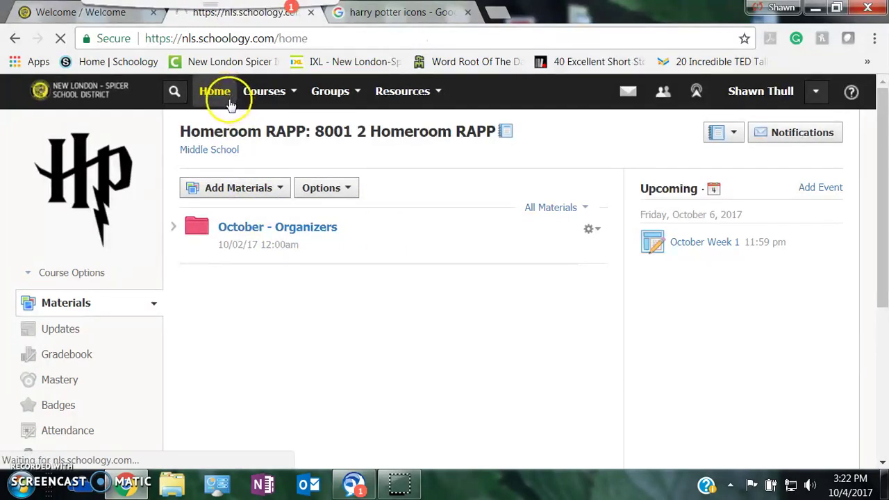